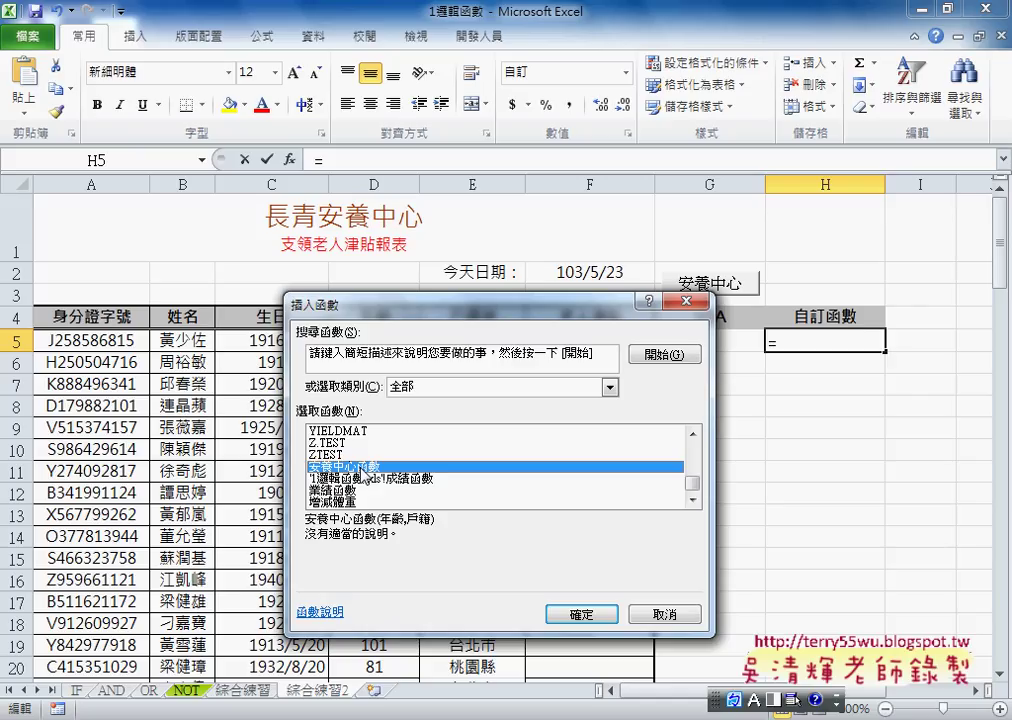
Enter =安養中心函數(D5,E5) in H5, with D5 as 年齡 and E5 as 戶籍
{"action": "left_click", "coordinate": [594, 618]}
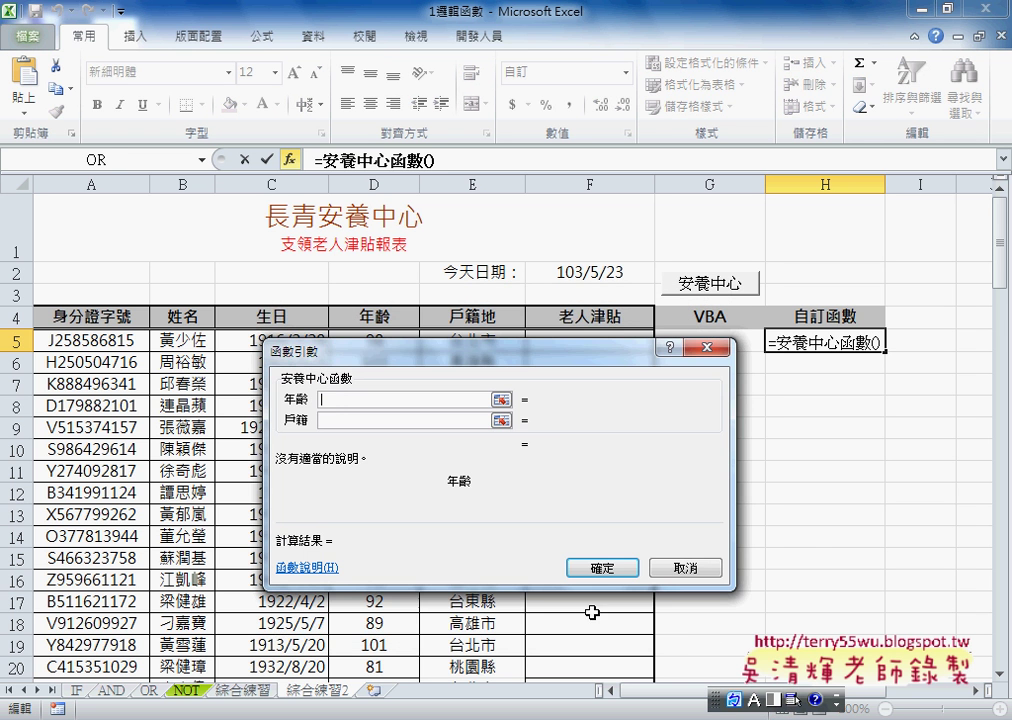
{"action": "left_click_drag", "start_coordinate": [529, 364], "coordinate": [596, 454]}
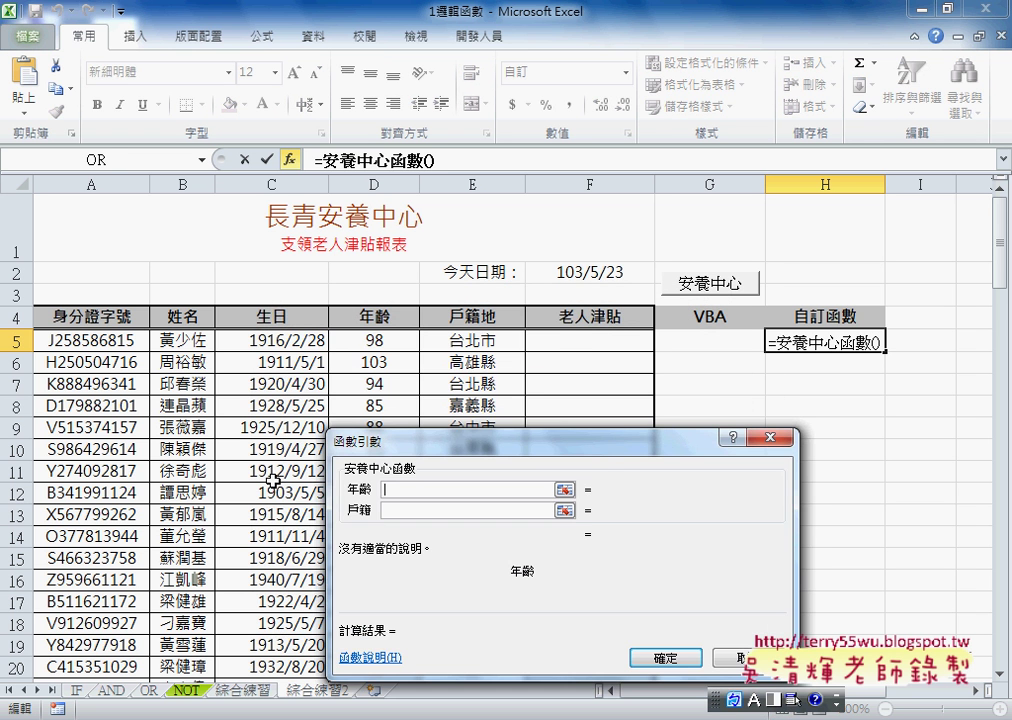
{"action": "left_click", "coordinate": [381, 341]}
{"action": "left_click", "coordinate": [416, 510]}
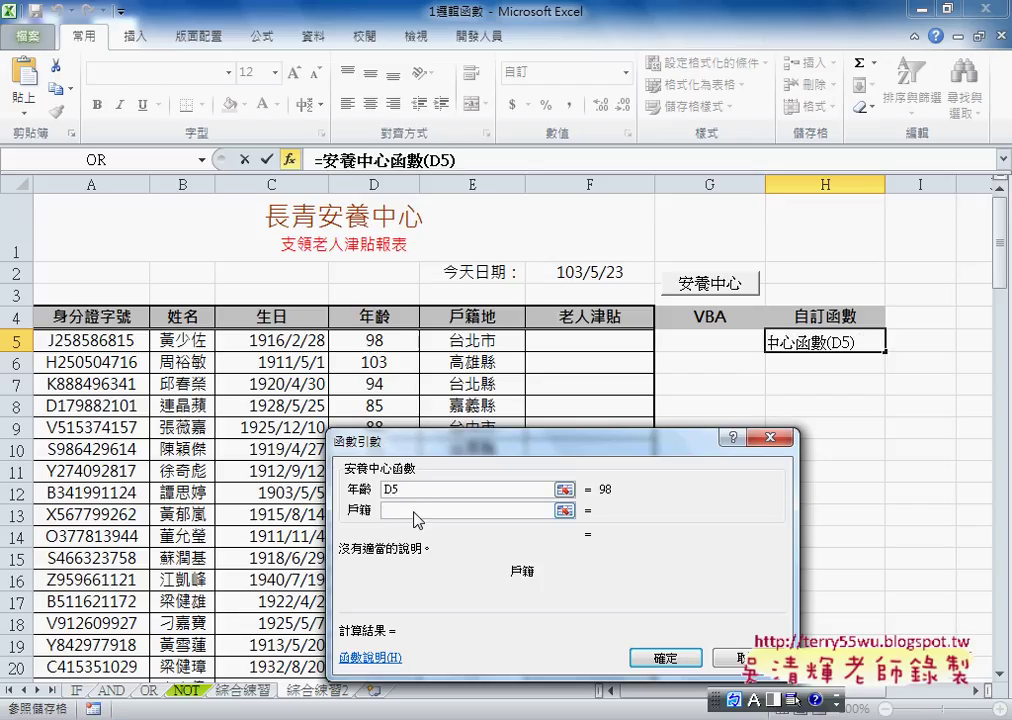
{"action": "left_click", "coordinate": [490, 341]}
{"action": "left_click", "coordinate": [665, 658]}
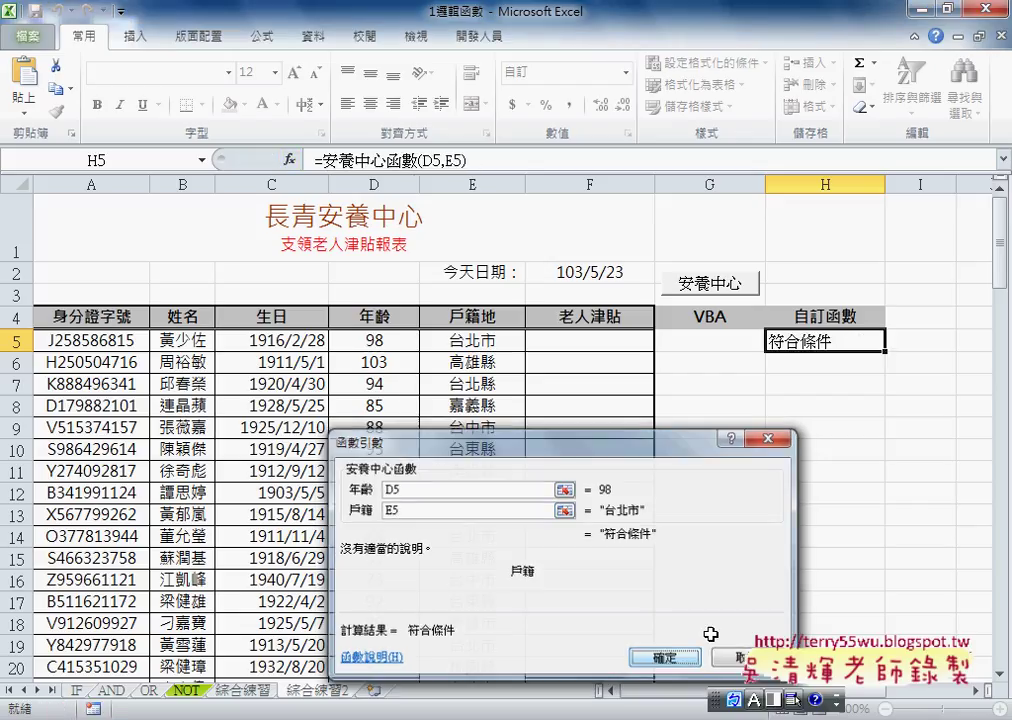
Fill the H5 formula down column H and bring the VBA editor forward
{"action": "double_click", "coordinate": [886, 351]}
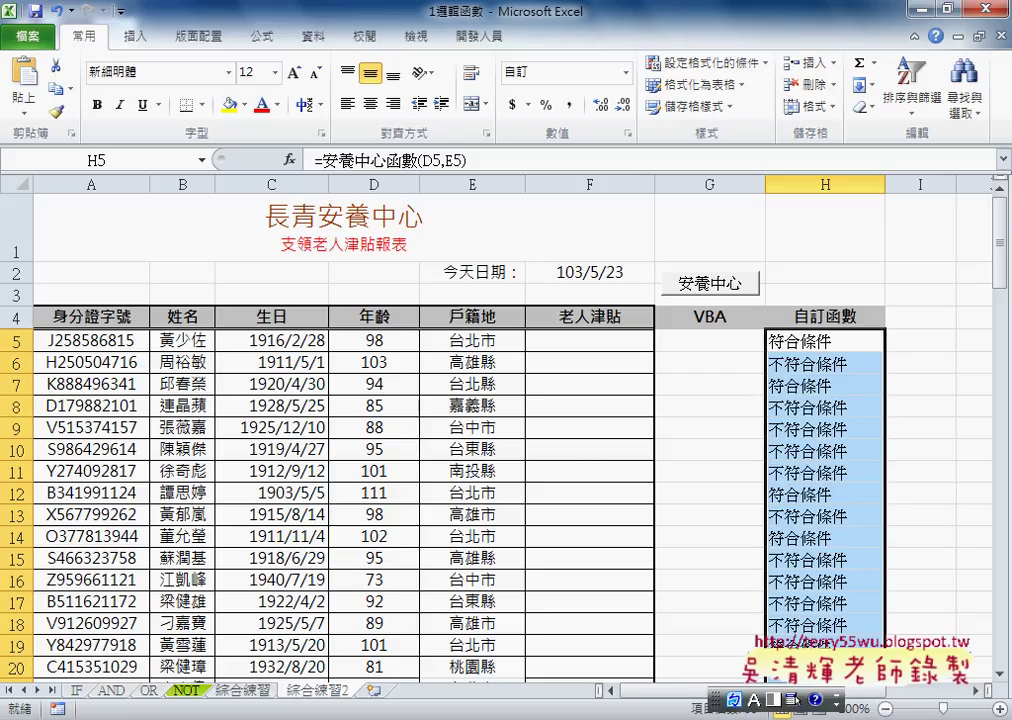
{"action": "left_click", "coordinate": [392, 716]}
{"action": "left_click", "coordinate": [593, 648]}
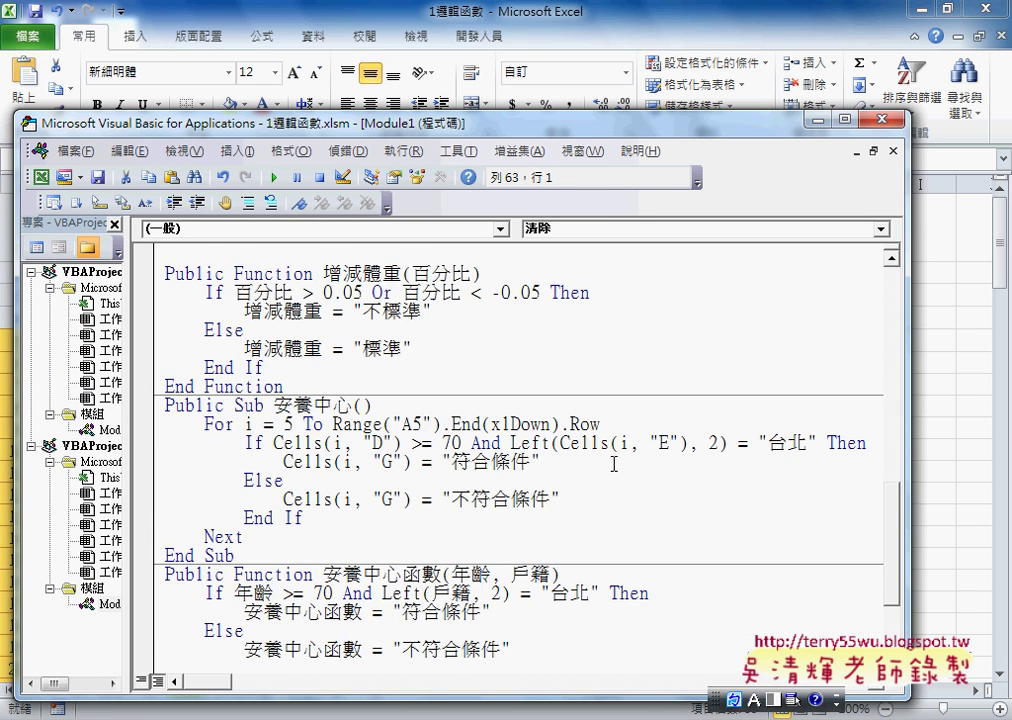
Review the 安養中心函數 code, highlighting the 年齡 and 戶籍 parameters and the If age comparison
{"action": "scroll", "coordinate": [605, 458], "scroll_direction": "down", "scroll_amount": 1}
{"action": "scroll", "coordinate": [608, 457], "scroll_direction": "down", "scroll_amount": 1}
{"action": "scroll", "coordinate": [600, 458], "scroll_direction": "down", "scroll_amount": 1}
{"action": "left_click", "coordinate": [485, 442]}
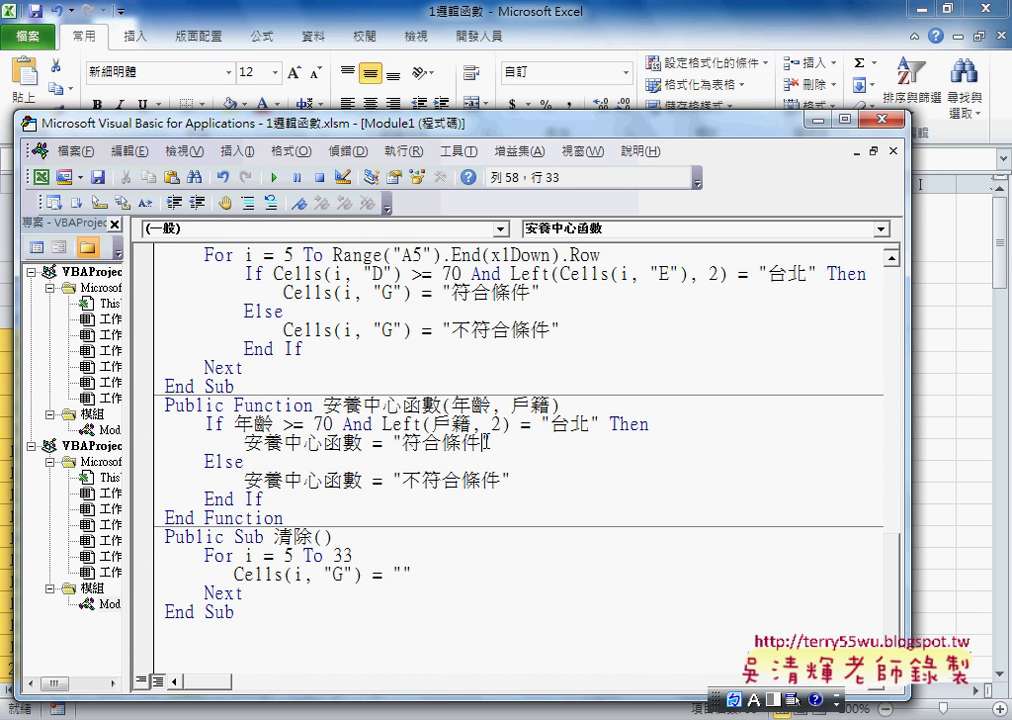
{"action": "left_click_drag", "start_coordinate": [323, 405], "coordinate": [550, 405]}
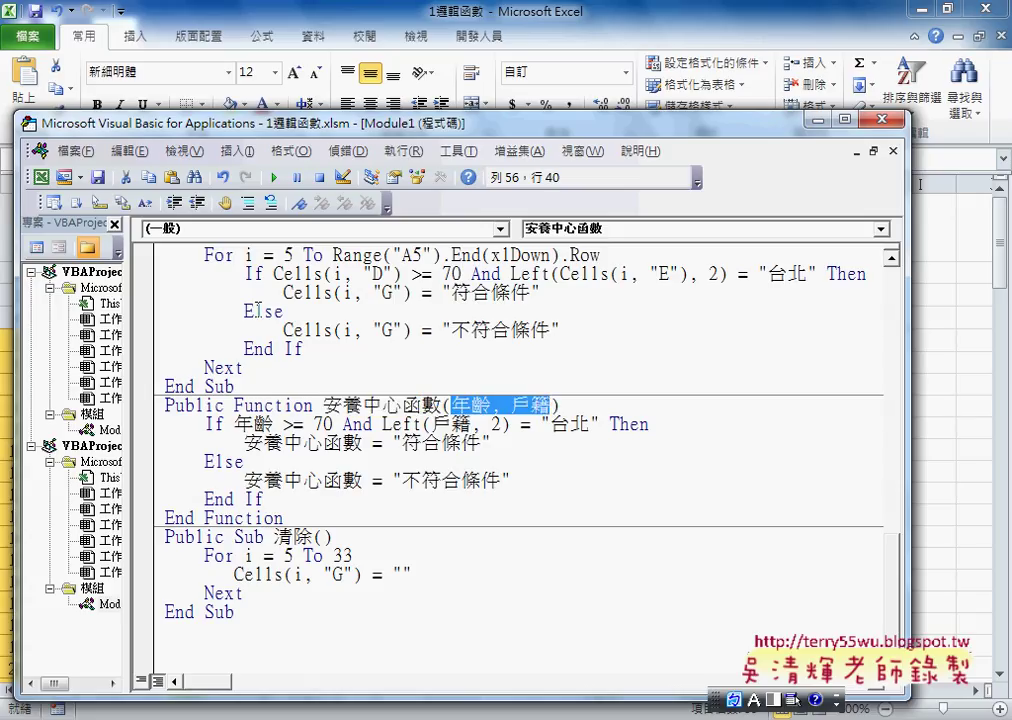
{"action": "left_click_drag", "start_coordinate": [205, 423], "coordinate": [226, 424]}
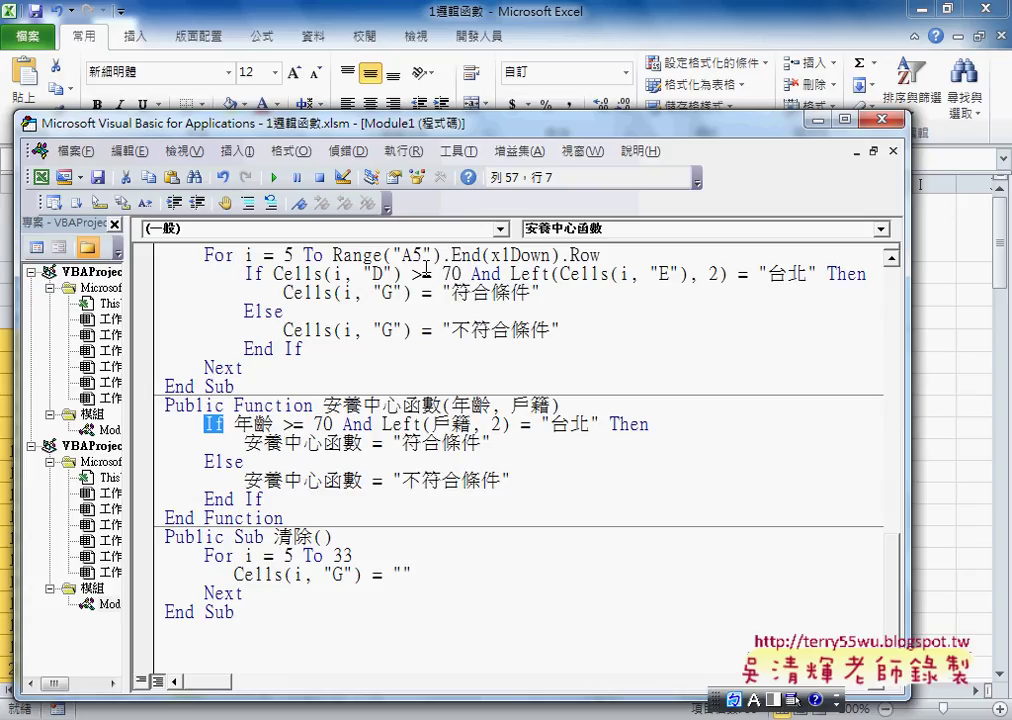
{"action": "key", "text": "Right"}
{"action": "key", "text": "shift+Right"}
{"action": "key", "text": "shift+Right"}
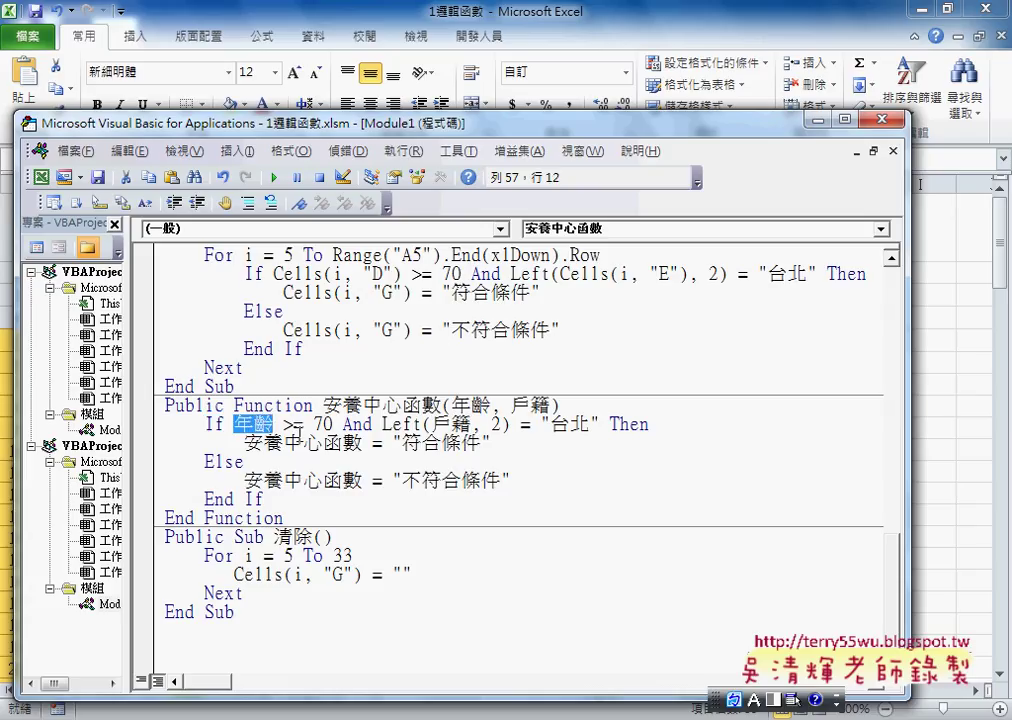
{"action": "key", "text": "Right"}
{"action": "key", "text": "Right"}
{"action": "key", "text": "shift+Right"}
{"action": "key", "text": "shift+Right"}
{"action": "key", "text": "shift+Right"}
{"action": "key", "text": "shift+Right"}
{"action": "key", "text": "shift+Right"}
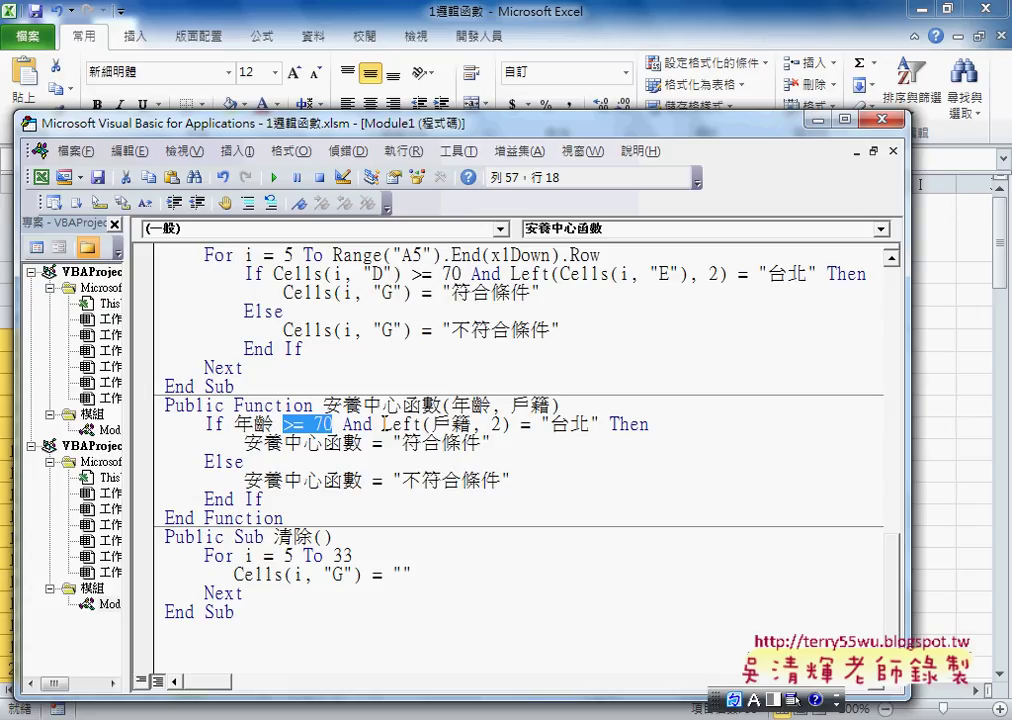
Open the help reference for the Left call on 戶籍 in the If condition
{"action": "double_click", "coordinate": [450, 427]}
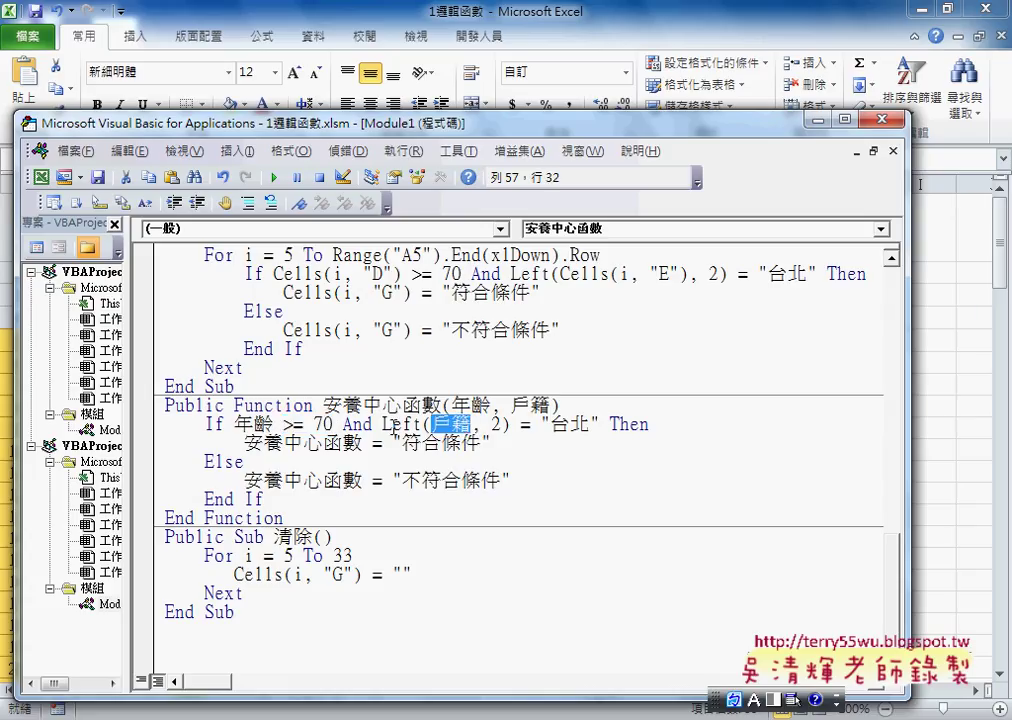
{"action": "left_click_drag", "start_coordinate": [372, 424], "coordinate": [422, 424]}
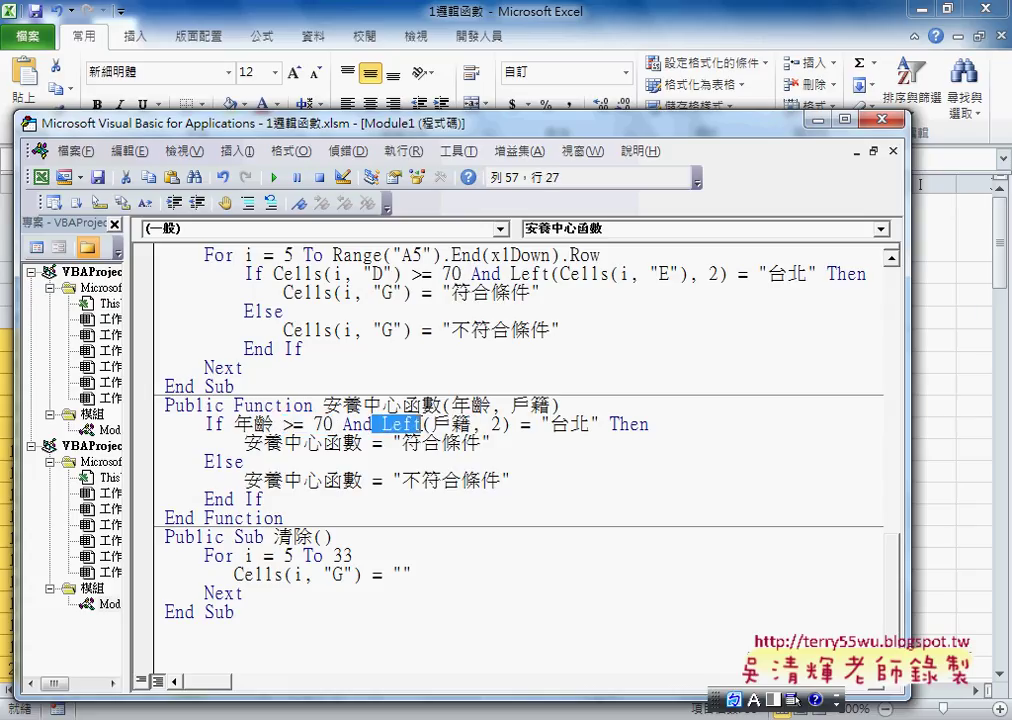
{"action": "left_click", "coordinate": [402, 424]}
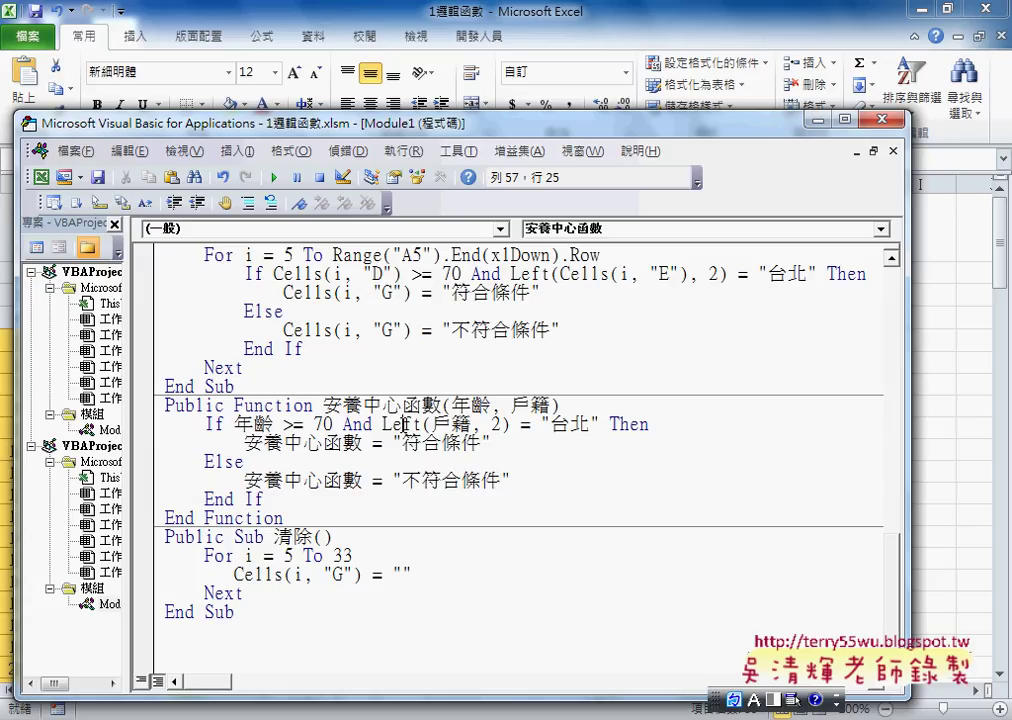
{"action": "key", "text": "F1"}
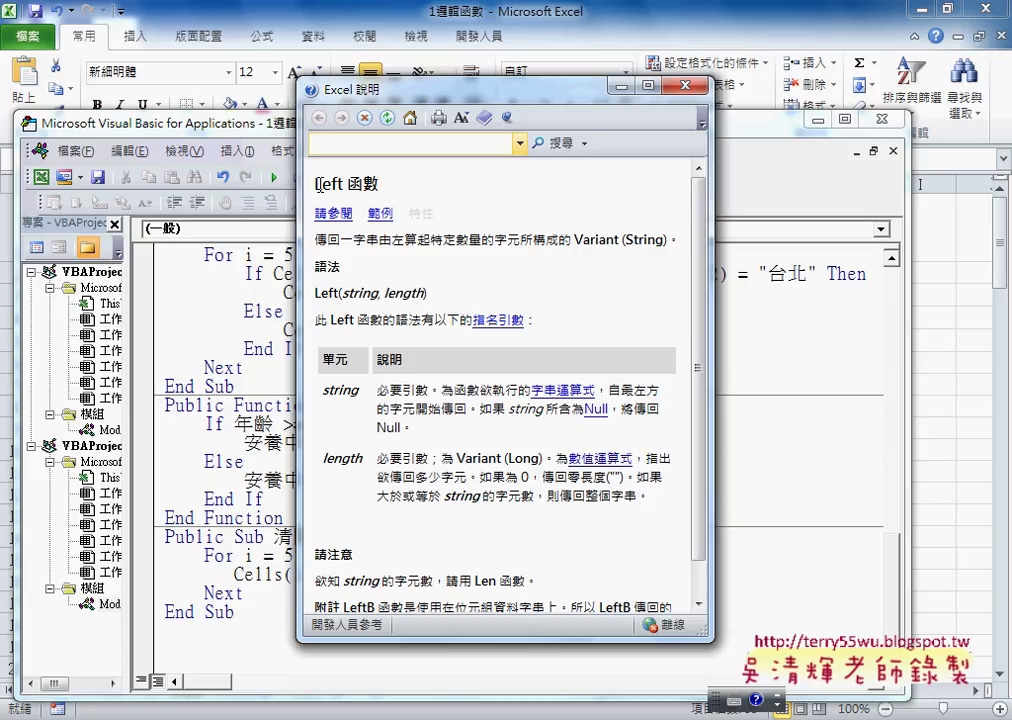
Highlight the Left heading, its description and the Left(string, length) syntax
{"action": "left_click_drag", "start_coordinate": [317, 184], "coordinate": [366, 184]}
{"action": "left_click_drag", "start_coordinate": [353, 240], "coordinate": [408, 241]}
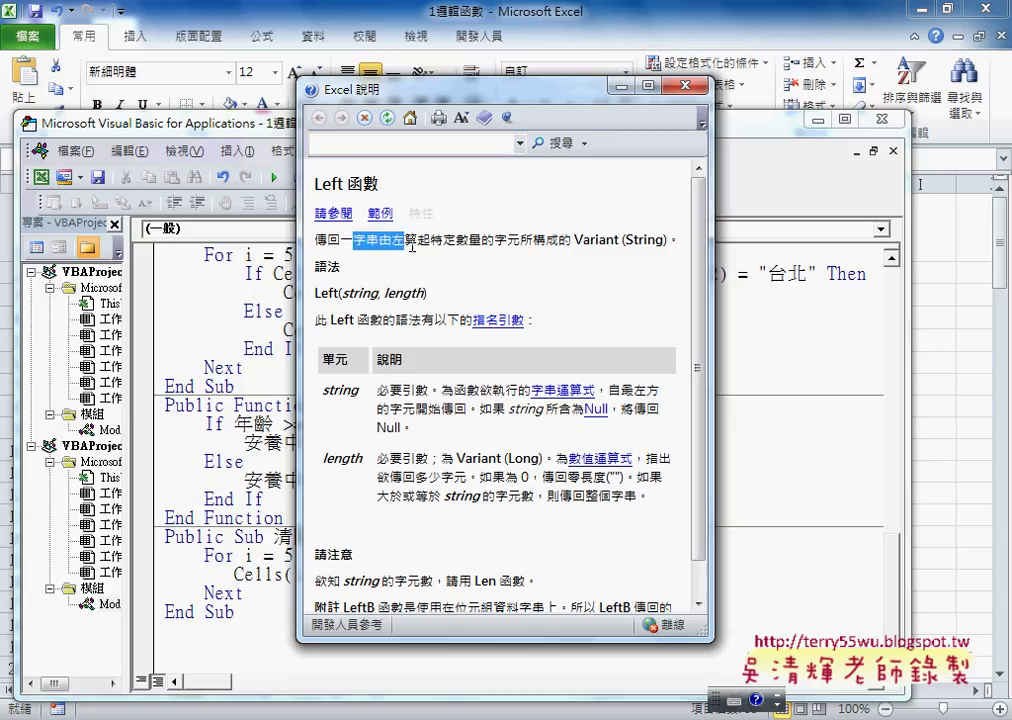
{"action": "left_click_drag", "start_coordinate": [315, 293], "coordinate": [426, 293]}
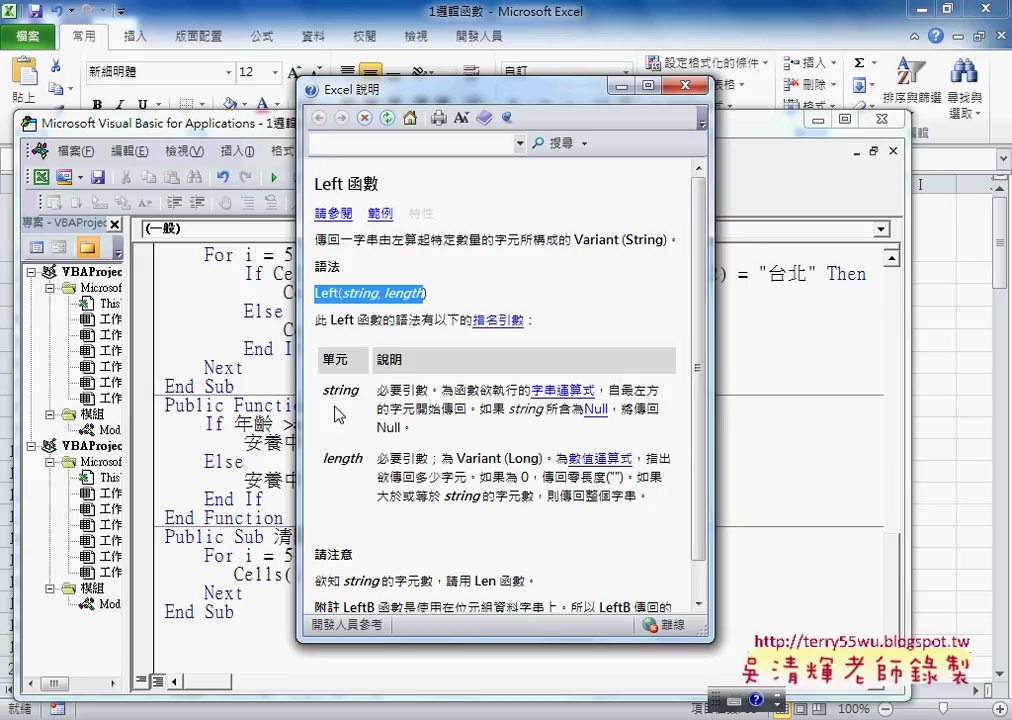
{"action": "scroll", "coordinate": [338, 414], "scroll_direction": "down", "scroll_amount": 1}
{"action": "scroll", "coordinate": [305, 420], "scroll_direction": "up", "scroll_amount": 1}
Check Left's related functions, select the example code lines, then close help
{"action": "left_click", "coordinate": [333, 216]}
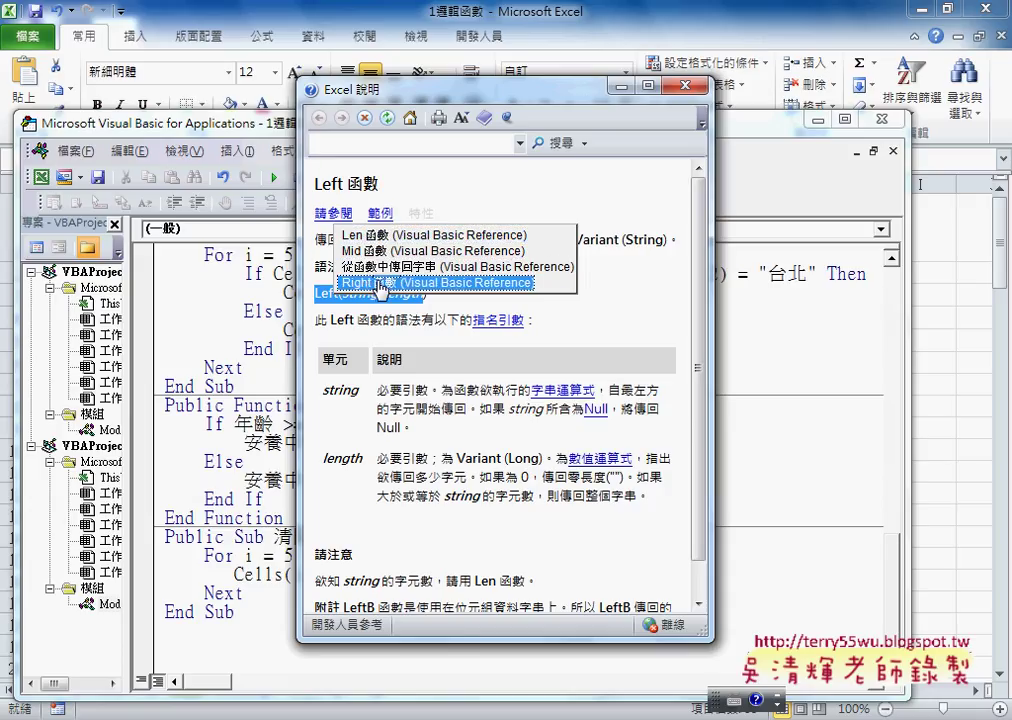
{"action": "left_click", "coordinate": [415, 204]}
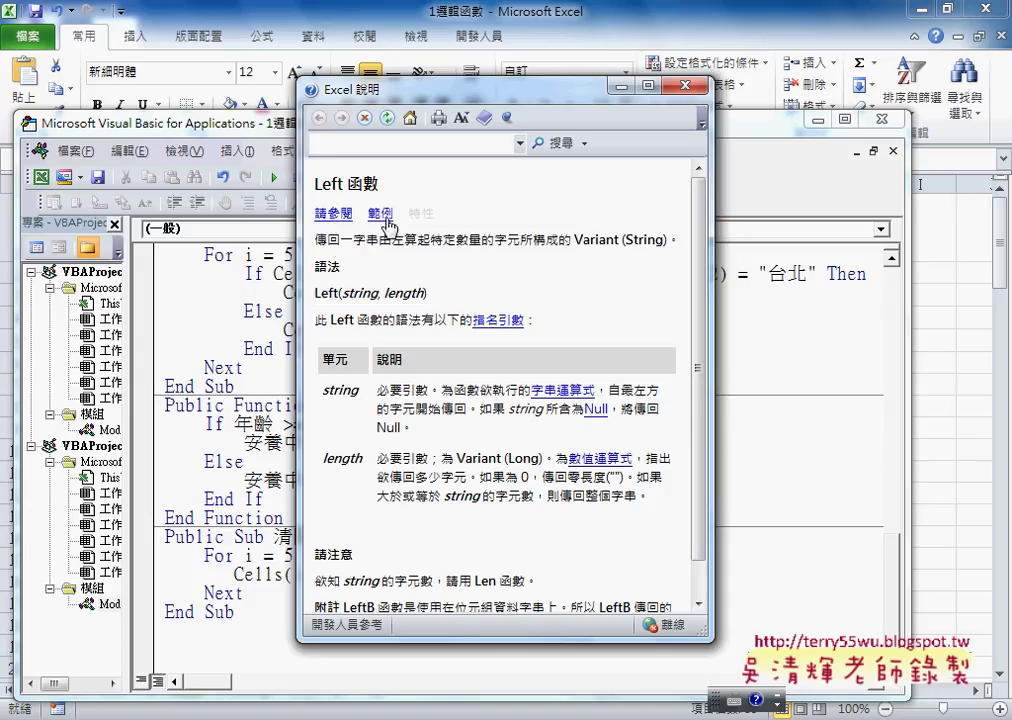
{"action": "left_click", "coordinate": [383, 216]}
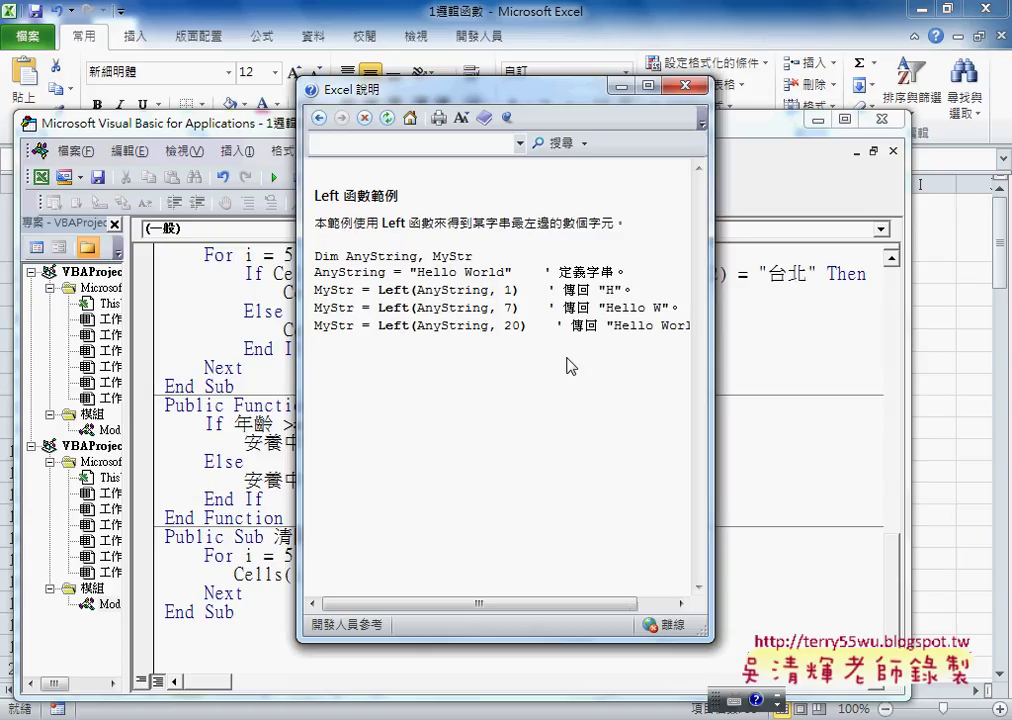
{"action": "mouse_move", "coordinate": [562, 325]}
{"action": "left_mouse_down"}
{"action": "mouse_move", "coordinate": [368, 309]}
{"action": "mouse_move", "coordinate": [321, 270]}
{"action": "left_mouse_up"}
{"action": "left_click", "coordinate": [686, 87]}
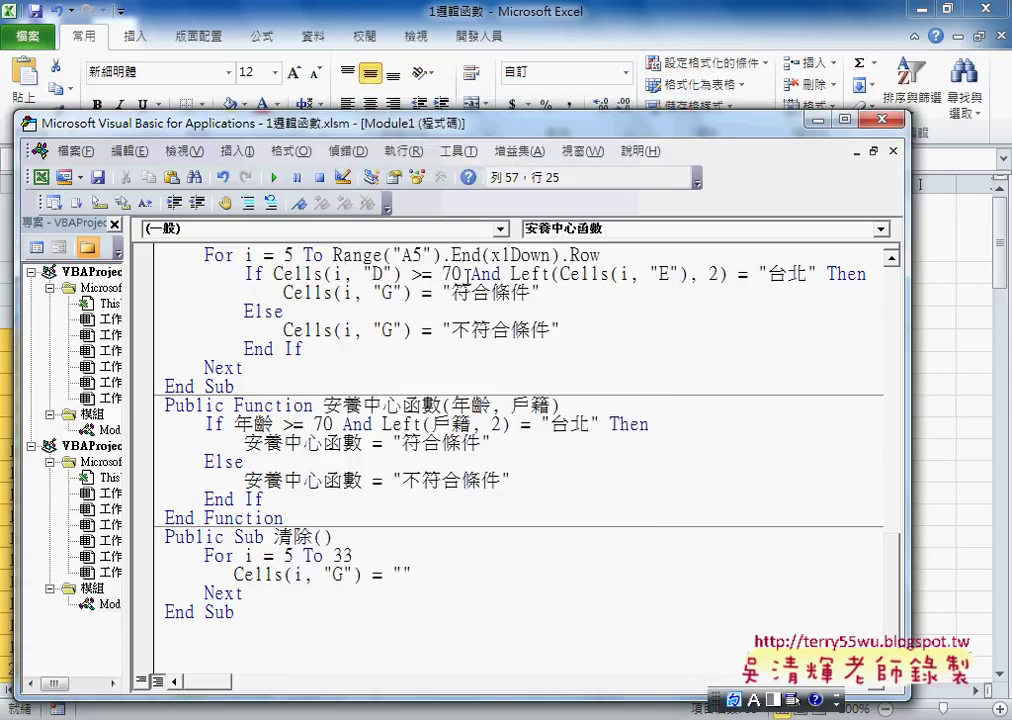
Go from the Excel developer help to the Visual Basic 程式語言參考 home page
{"action": "key", "text": "Left"}
{"action": "left_click", "coordinate": [468, 178]}
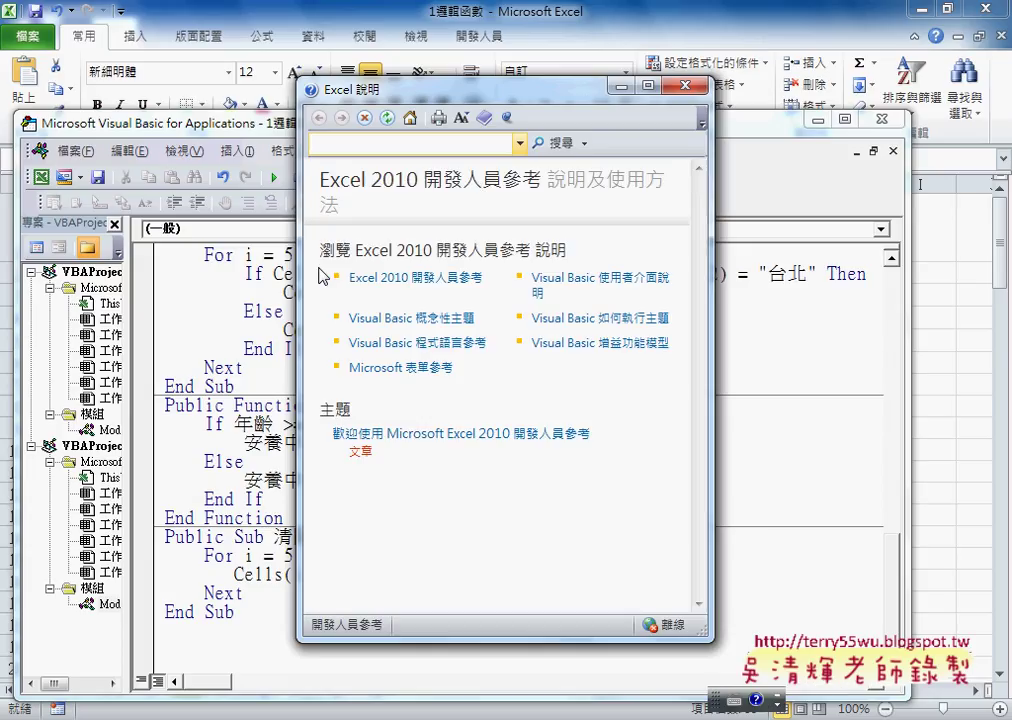
{"action": "key", "text": "ctrl+shift+d"}
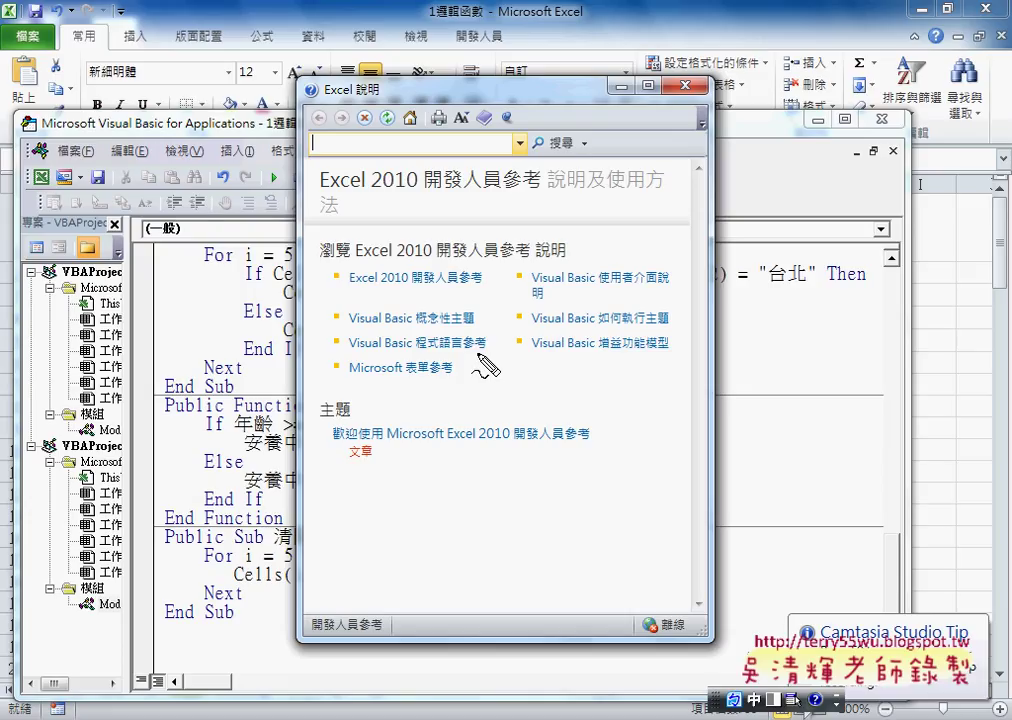
{"action": "mouse_move", "coordinate": [485, 353]}
{"action": "left_mouse_down"}
{"action": "mouse_move", "coordinate": [341, 347]}
{"action": "mouse_move", "coordinate": [490, 352]}
{"action": "left_mouse_up"}
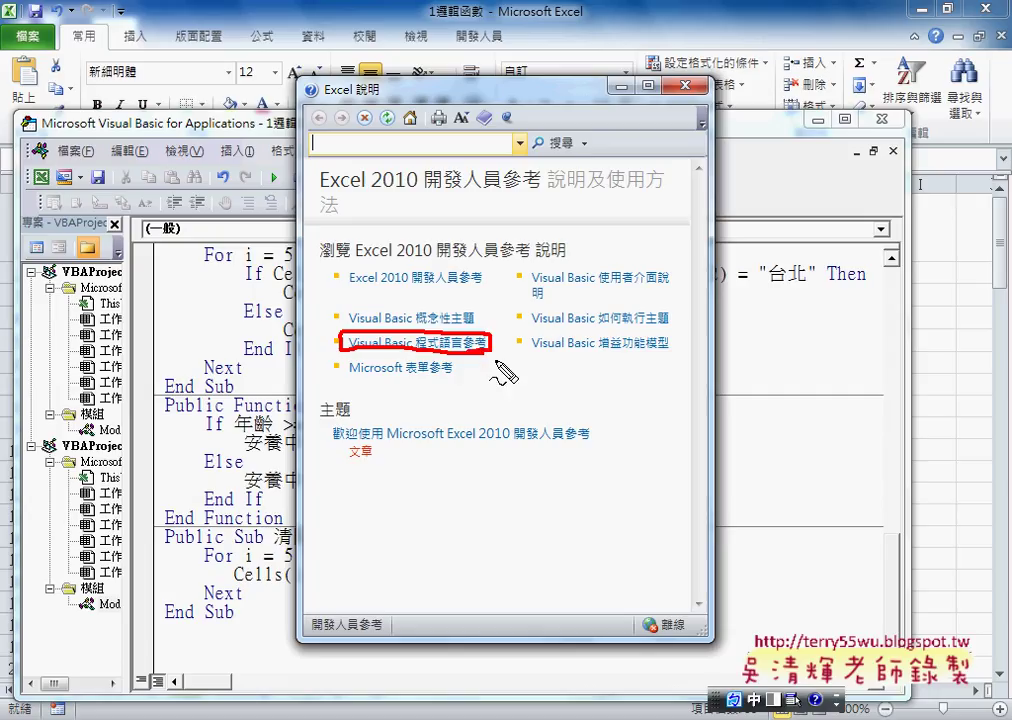
{"action": "key", "text": "Escape"}
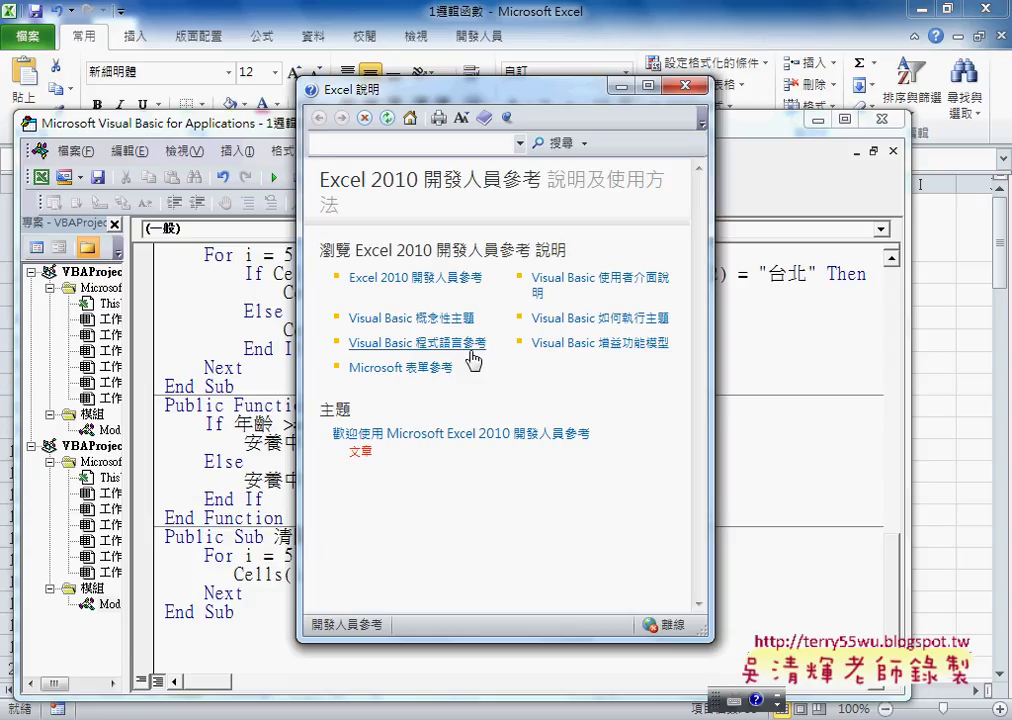
{"action": "left_click", "coordinate": [472, 358]}
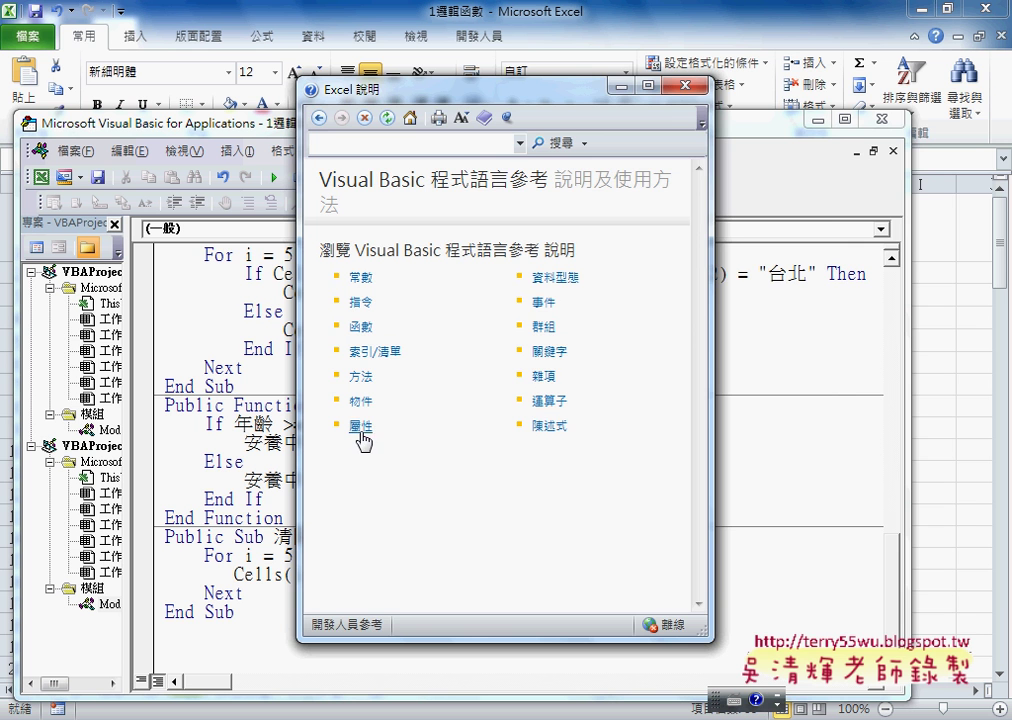
Move help aside and replace .Row in the For line with a bare period
{"action": "mouse_move", "coordinate": [477, 91]}
{"action": "left_mouse_down"}
{"action": "mouse_move", "coordinate": [685, 89]}
{"action": "mouse_move", "coordinate": [774, 106]}
{"action": "left_mouse_up"}
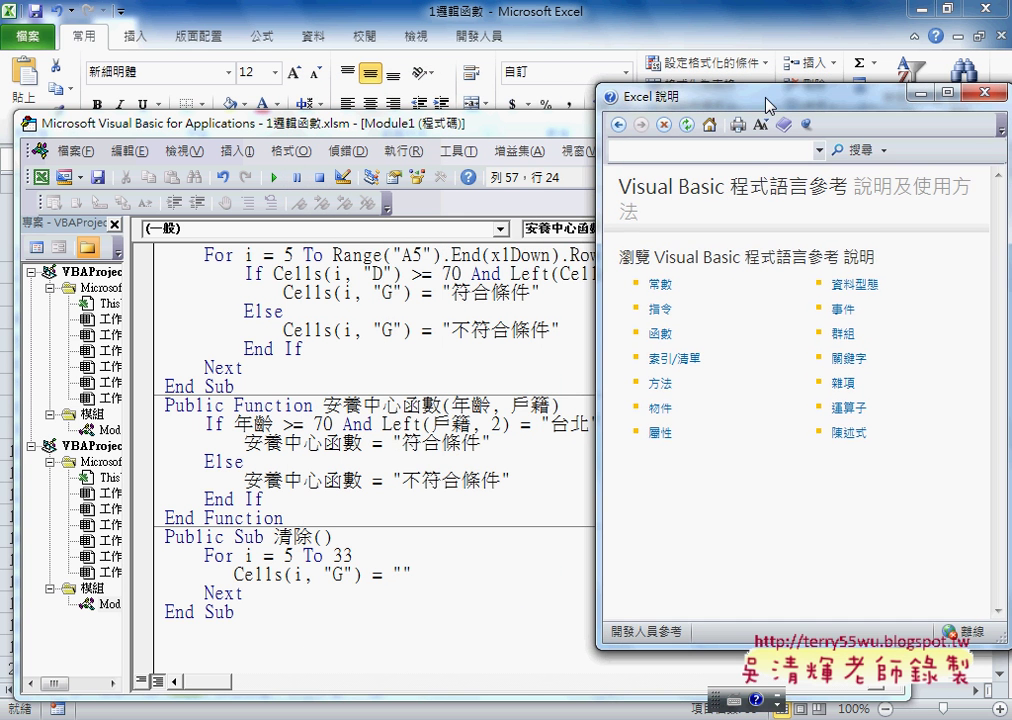
{"action": "left_click", "coordinate": [432, 255]}
{"action": "left_click_drag", "start_coordinate": [564, 255], "coordinate": [600, 254]}
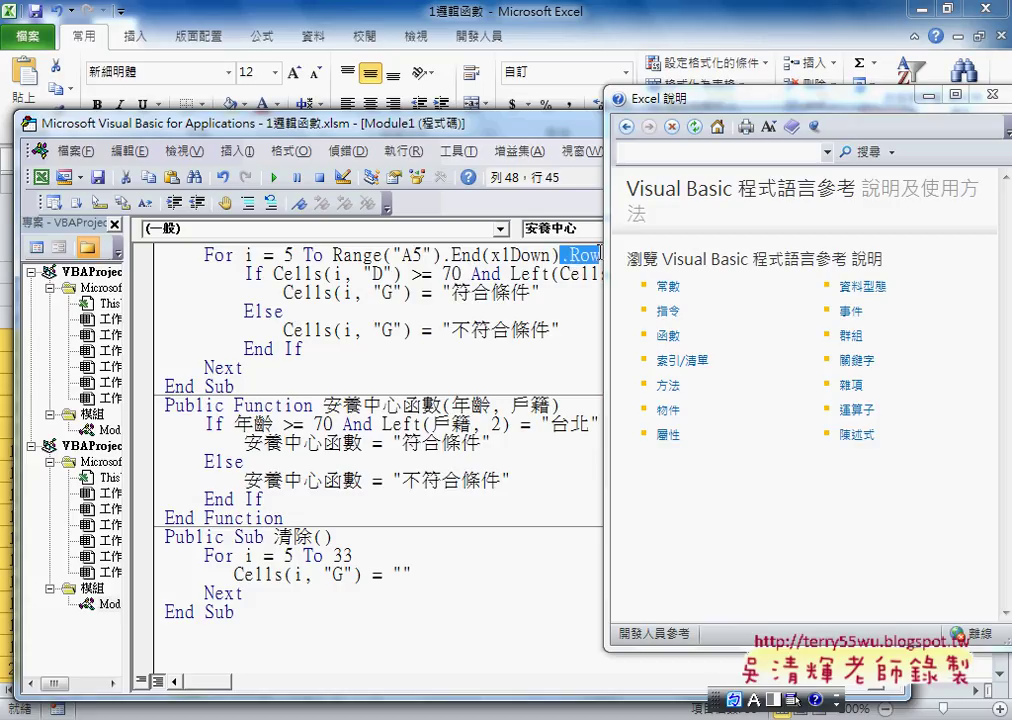
{"action": "type", "text": "."}
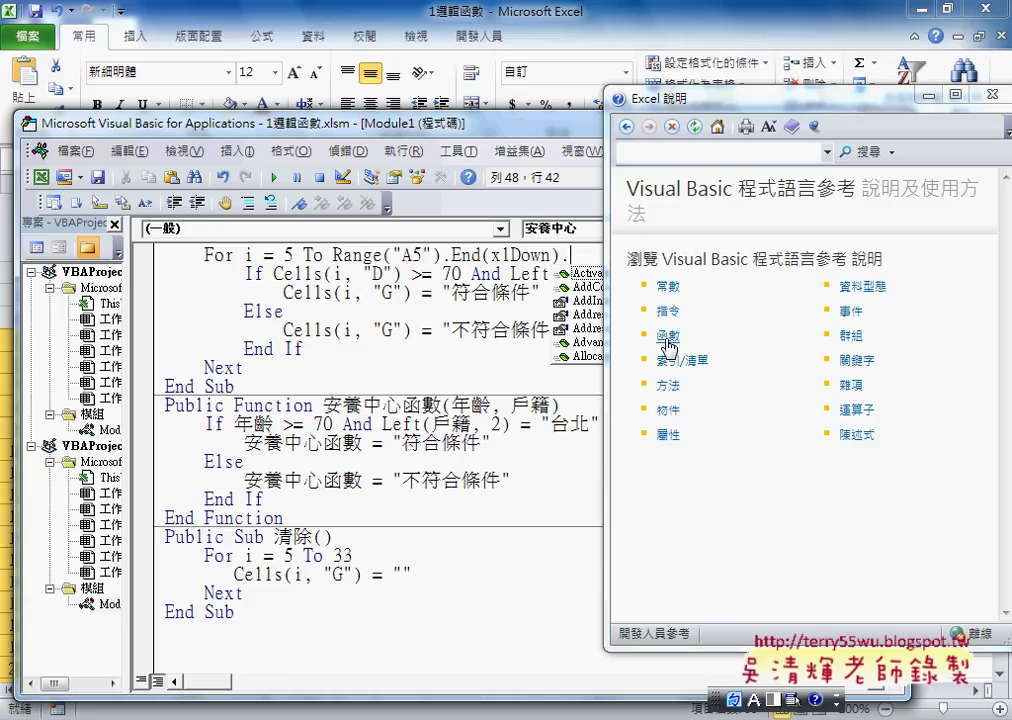
Browse the D–G function list, read the Format article, and return to categories
{"action": "left_click", "coordinate": [668, 337]}
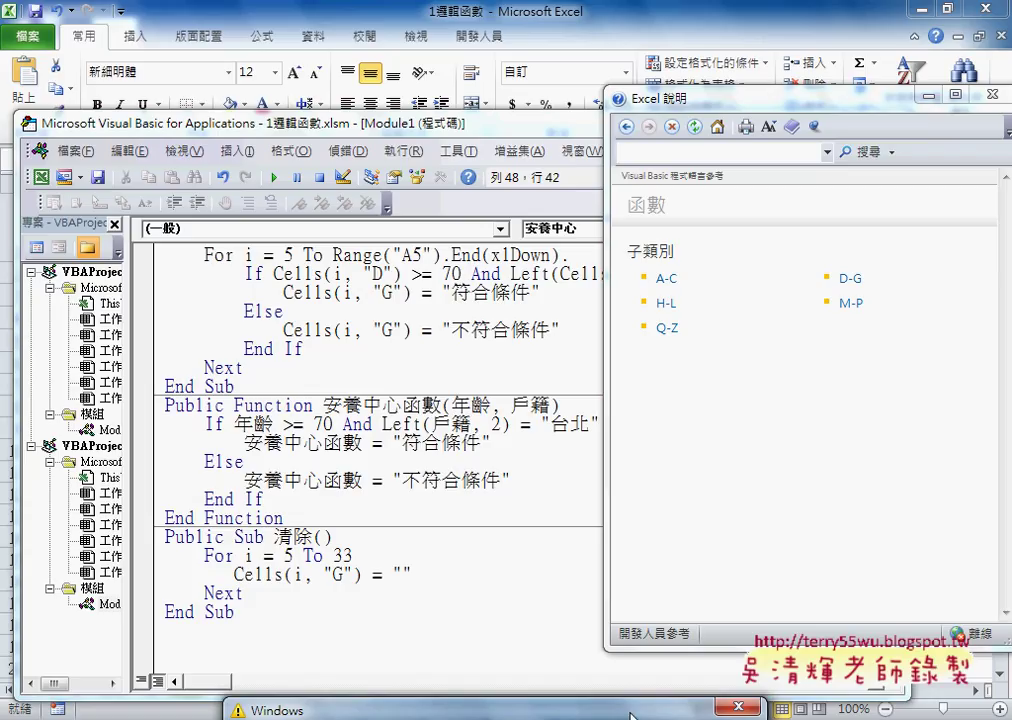
{"action": "left_click", "coordinate": [851, 284]}
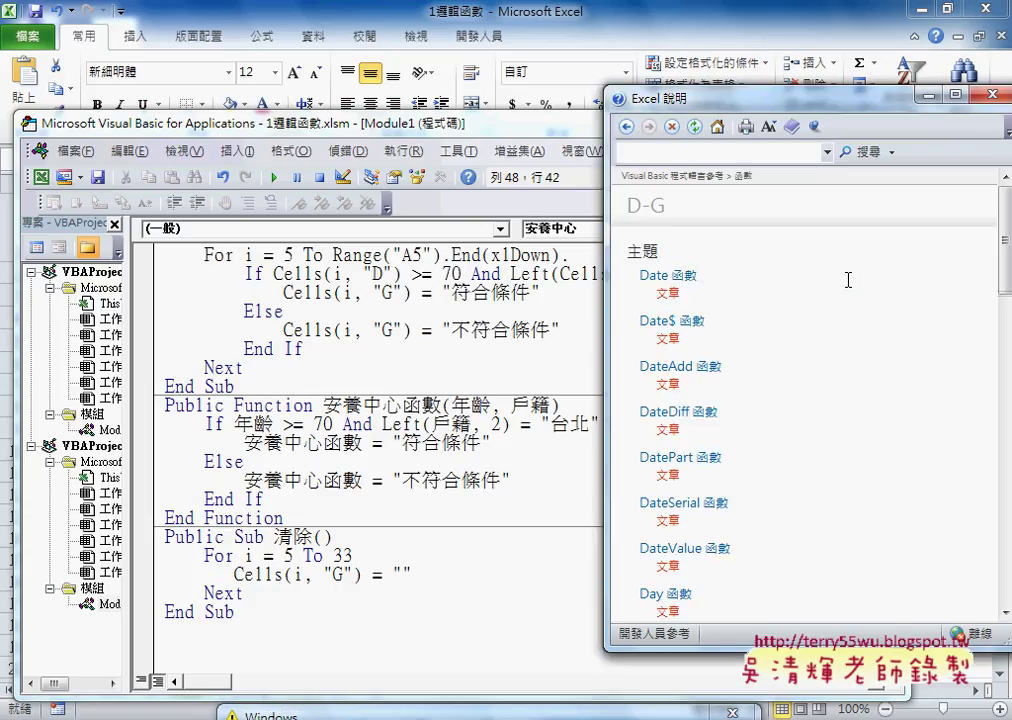
{"action": "scroll", "coordinate": [802, 400], "scroll_direction": "down", "scroll_amount": 3}
{"action": "scroll", "coordinate": [801, 397], "scroll_direction": "down", "scroll_amount": 3}
{"action": "scroll", "coordinate": [800, 394], "scroll_direction": "down", "scroll_amount": 2}
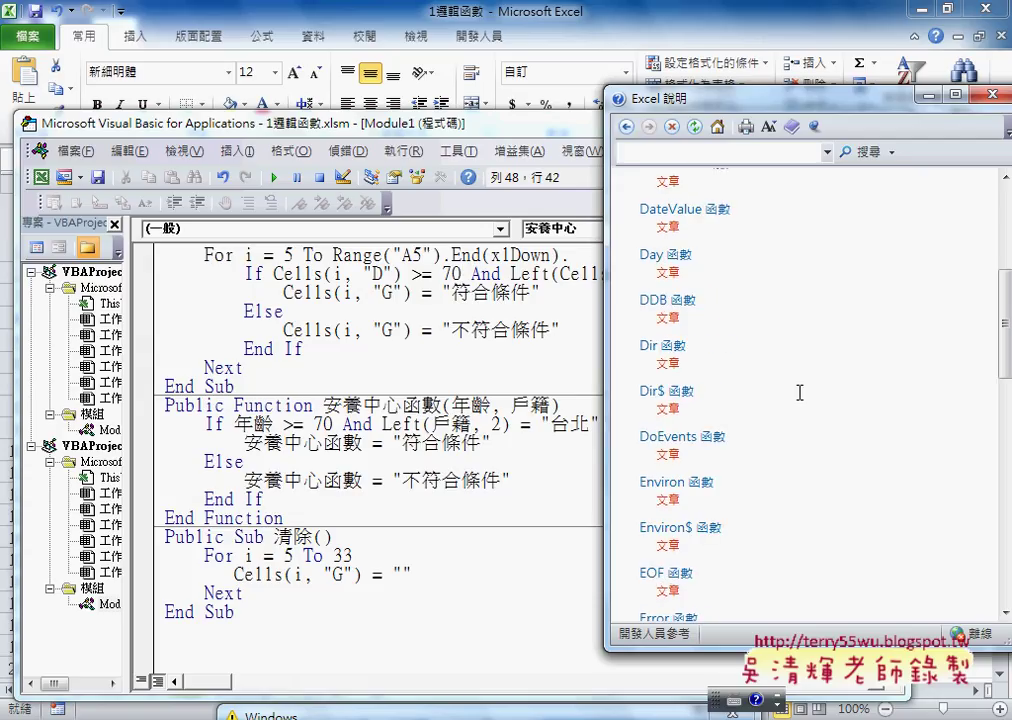
{"action": "scroll", "coordinate": [799, 392], "scroll_direction": "down", "scroll_amount": 3}
{"action": "scroll", "coordinate": [800, 393], "scroll_direction": "down", "scroll_amount": 3}
{"action": "scroll", "coordinate": [800, 391], "scroll_direction": "down", "scroll_amount": 3}
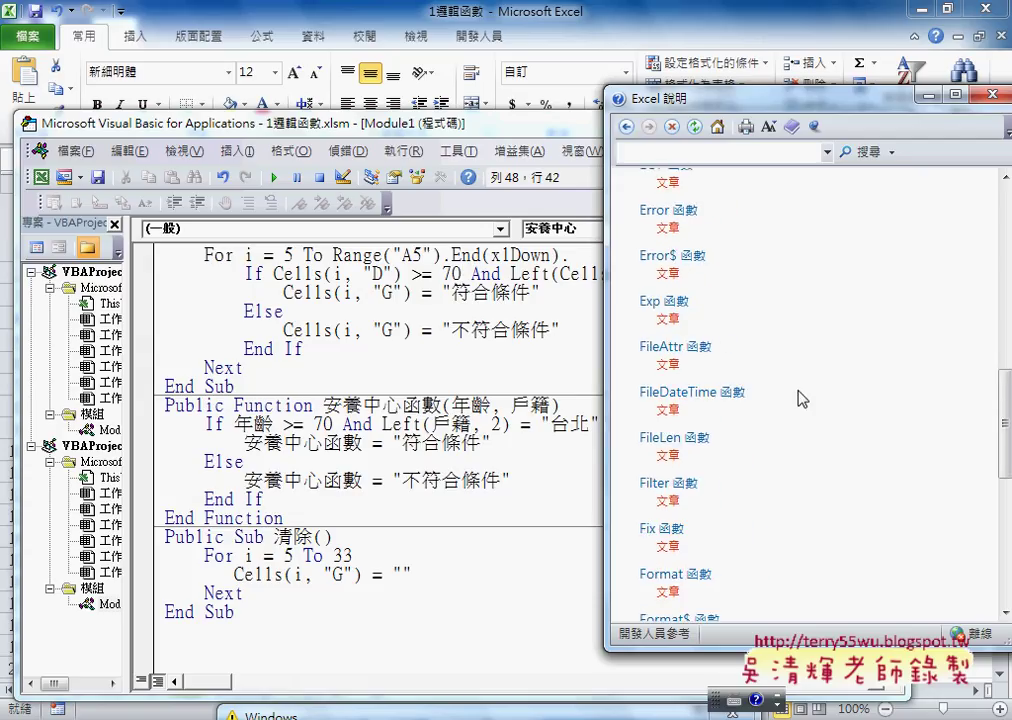
{"action": "scroll", "coordinate": [800, 398], "scroll_direction": "down", "scroll_amount": 3}
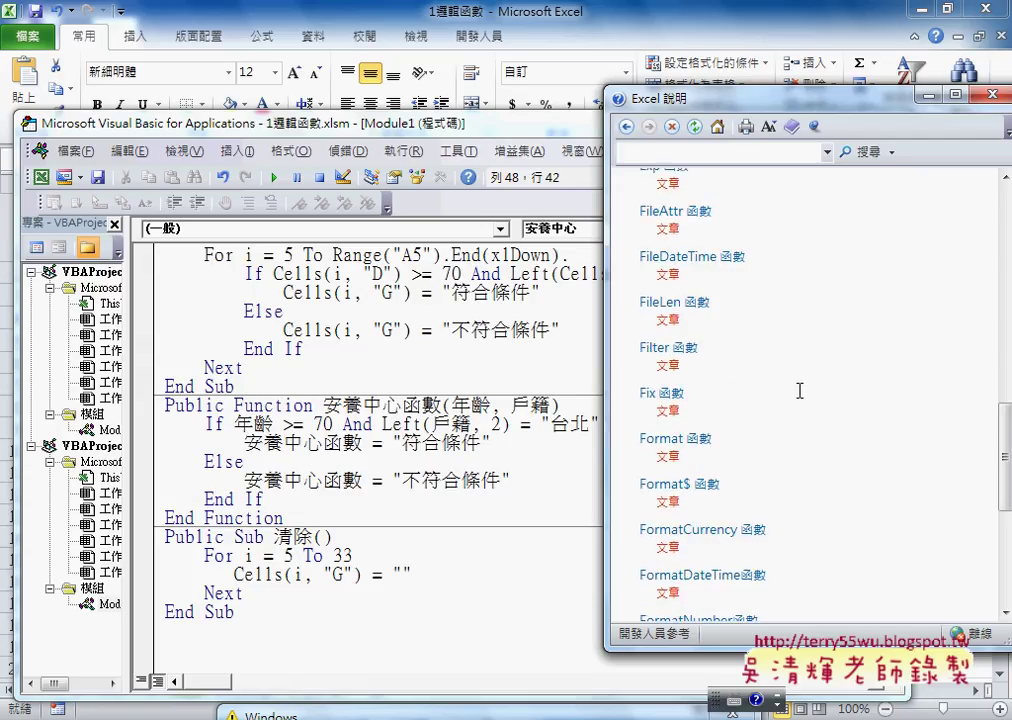
{"action": "left_click", "coordinate": [689, 441]}
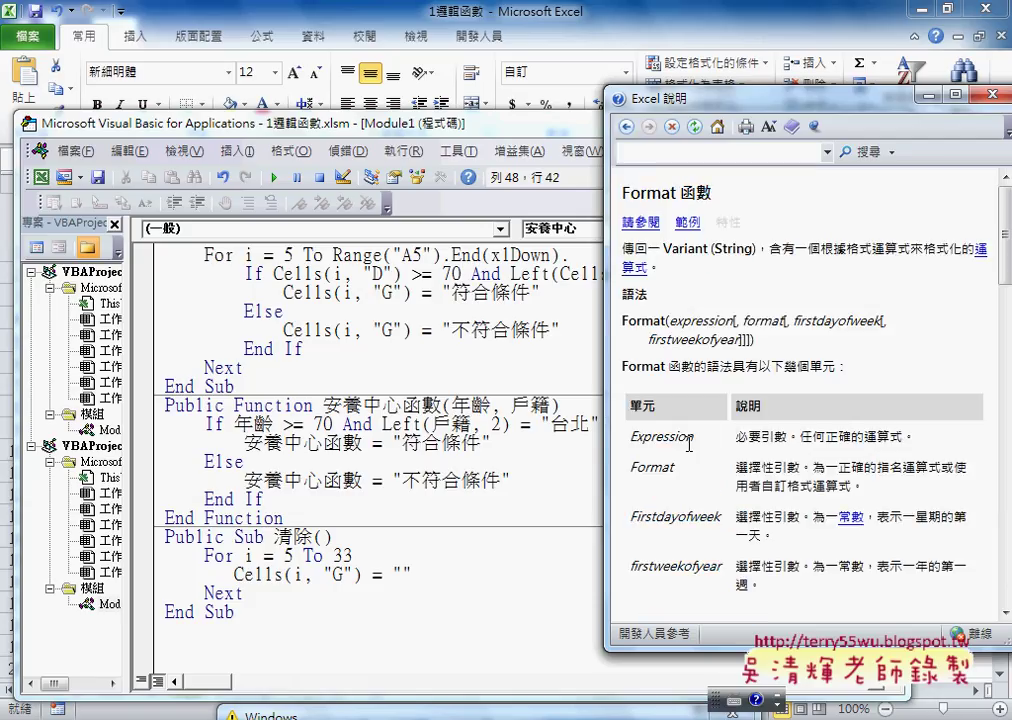
{"action": "left_click", "coordinate": [626, 127]}
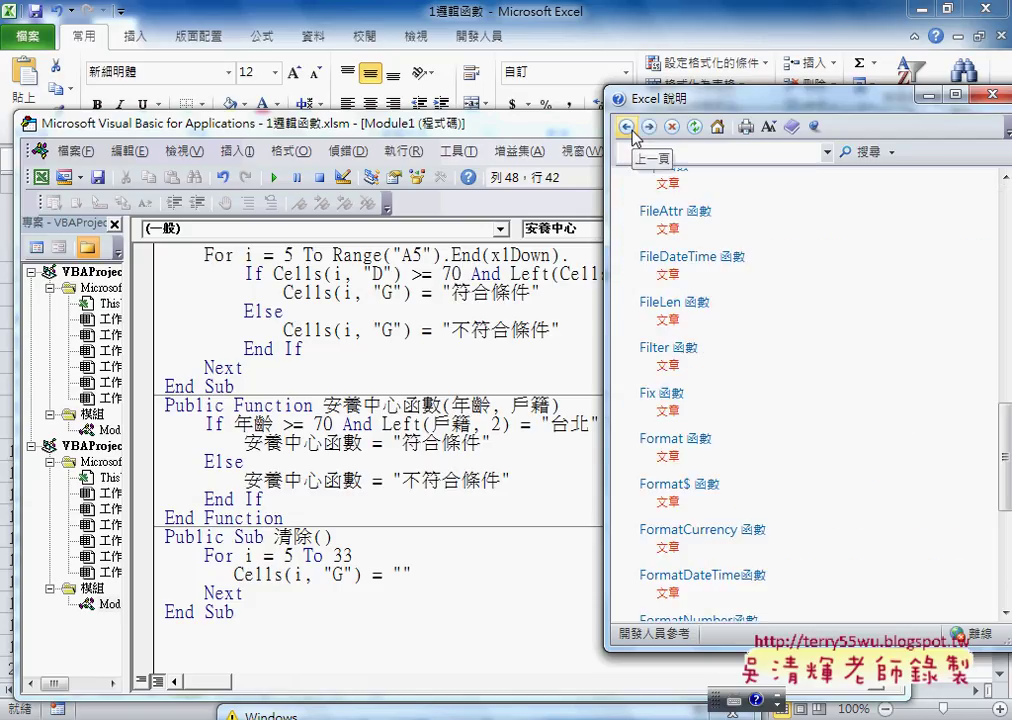
{"action": "left_click", "coordinate": [627, 127]}
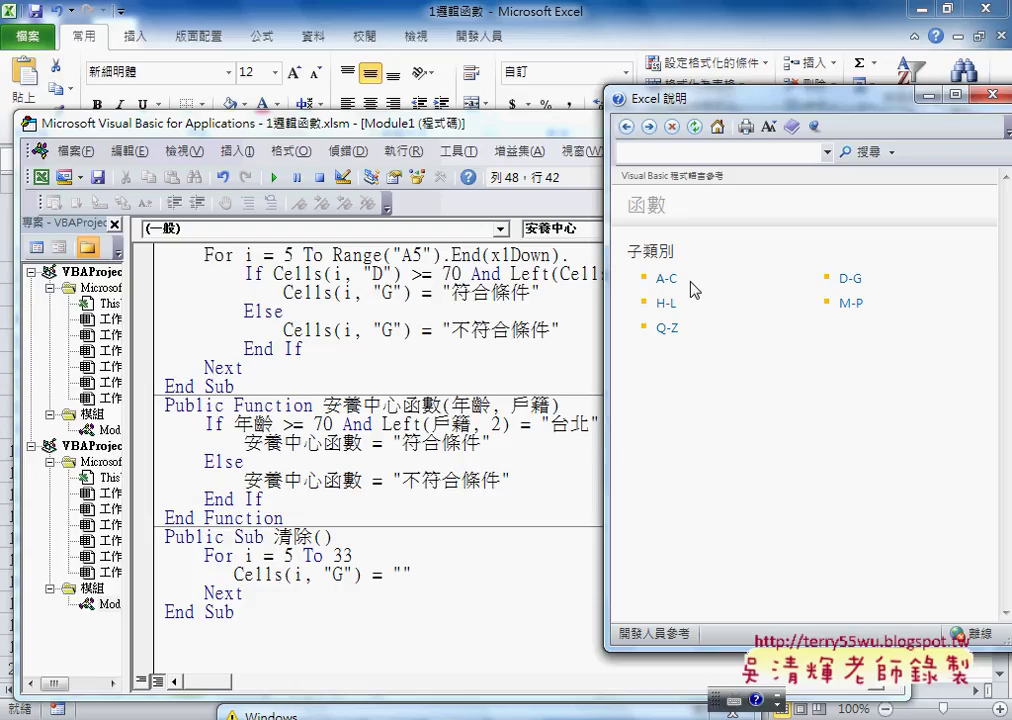
Scroll the A–C function list from Abs to ChrB, then close help
{"action": "left_click_drag", "start_coordinate": [742, 99], "coordinate": [639, 96]}
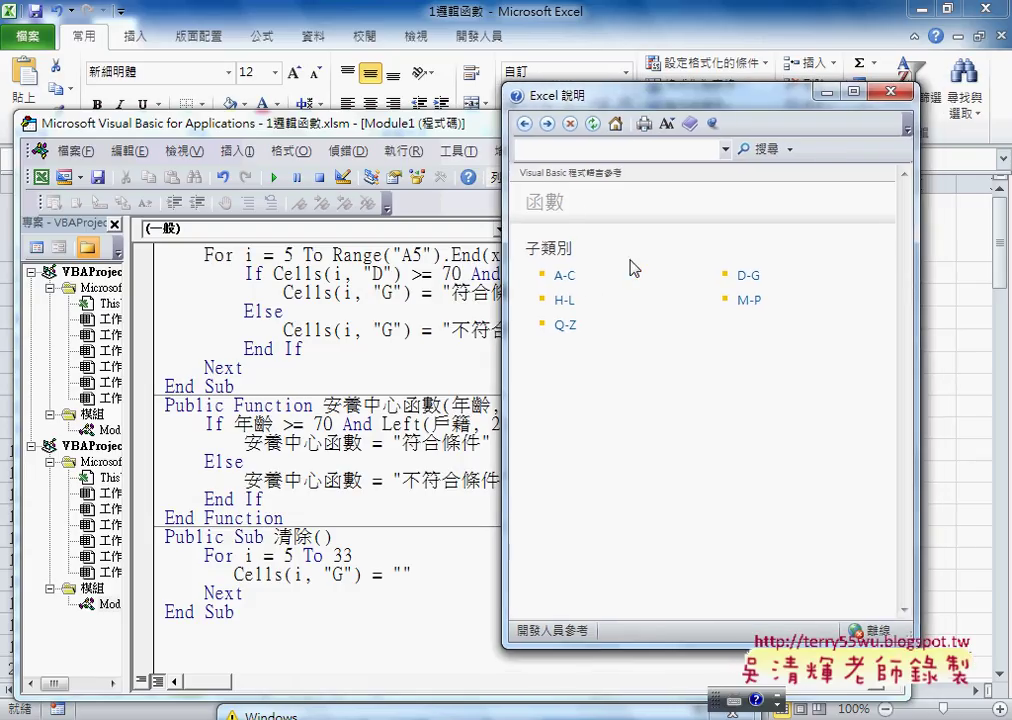
{"action": "left_click", "coordinate": [566, 276]}
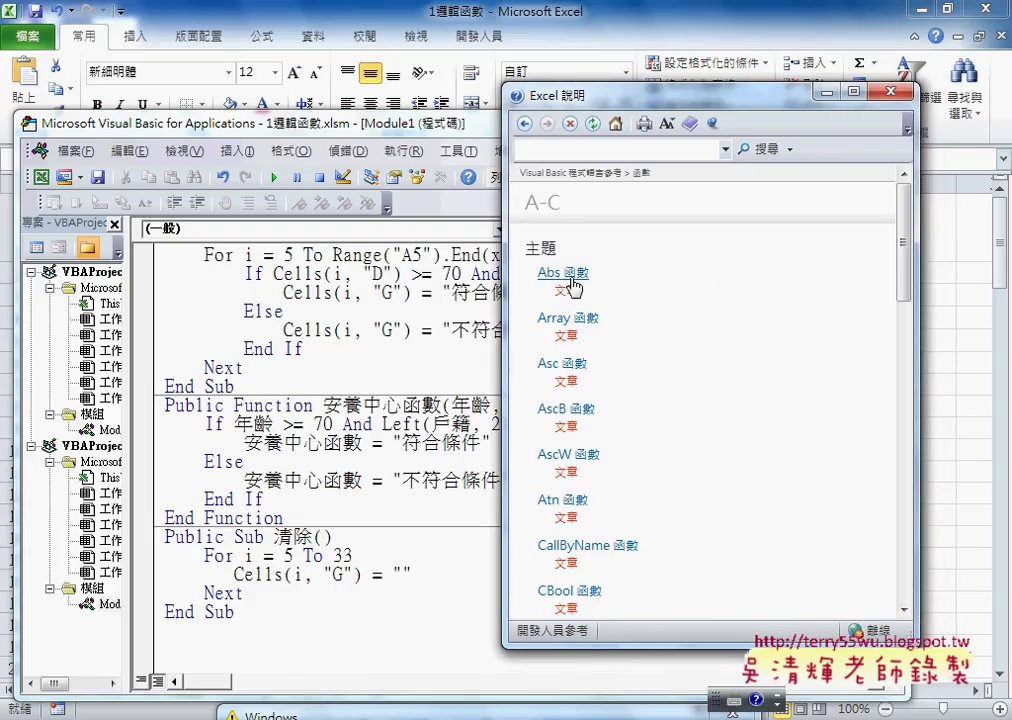
{"action": "scroll", "coordinate": [724, 308], "scroll_direction": "down", "scroll_amount": 1}
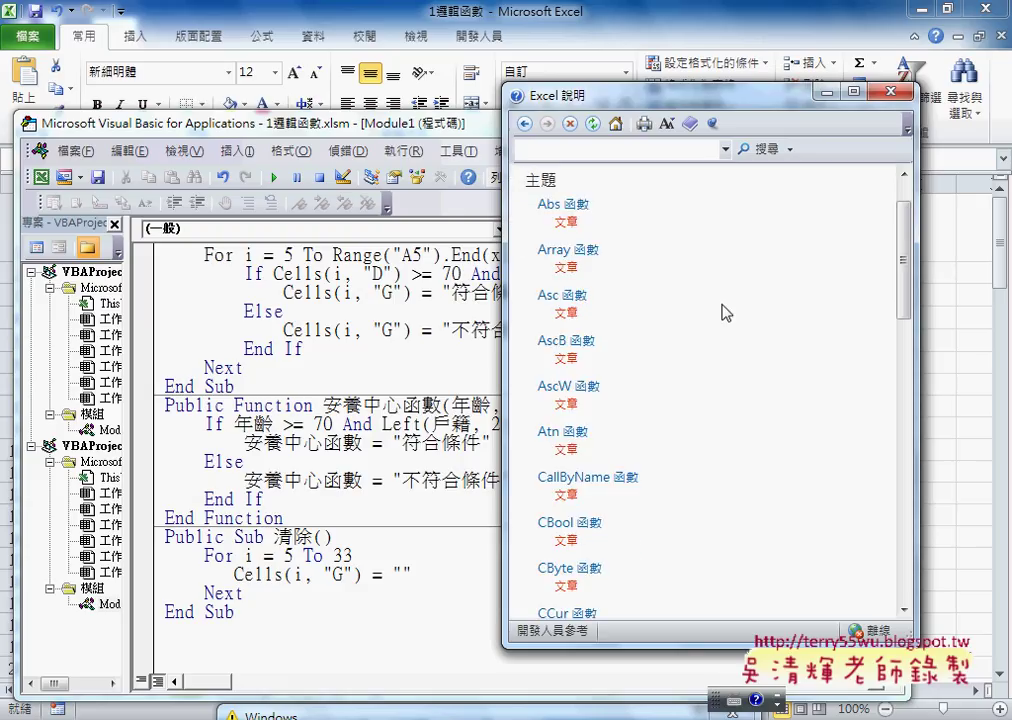
{"action": "scroll", "coordinate": [726, 312], "scroll_direction": "down", "scroll_amount": 1}
{"action": "scroll", "coordinate": [726, 310], "scroll_direction": "down", "scroll_amount": 2}
{"action": "scroll", "coordinate": [726, 309], "scroll_direction": "down", "scroll_amount": 1}
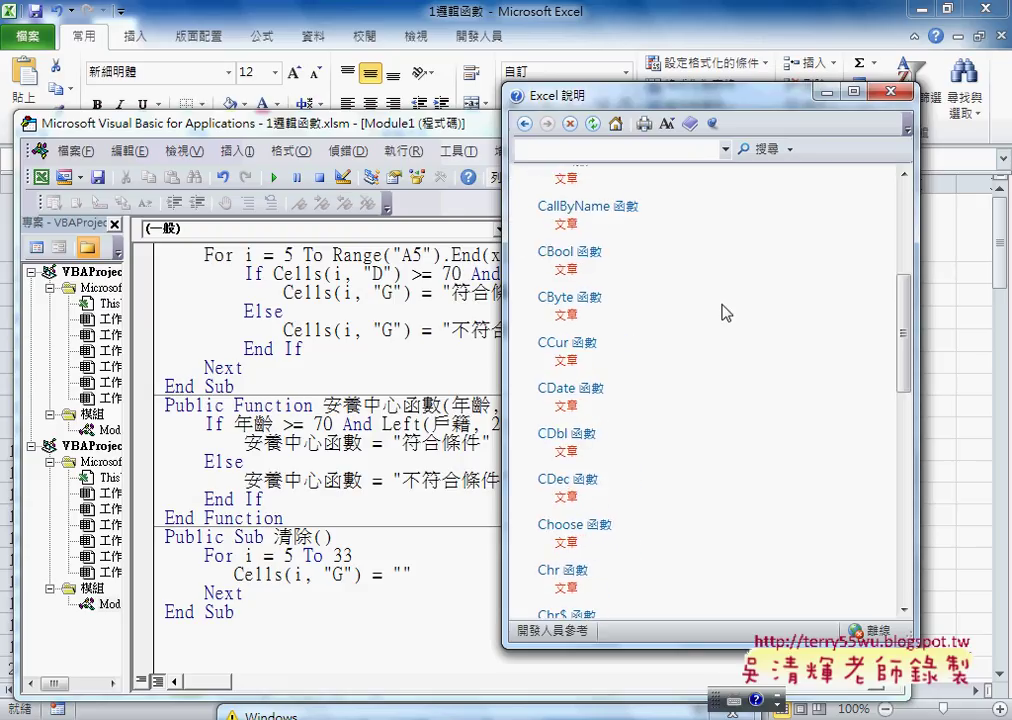
{"action": "scroll", "coordinate": [726, 307], "scroll_direction": "down", "scroll_amount": 1}
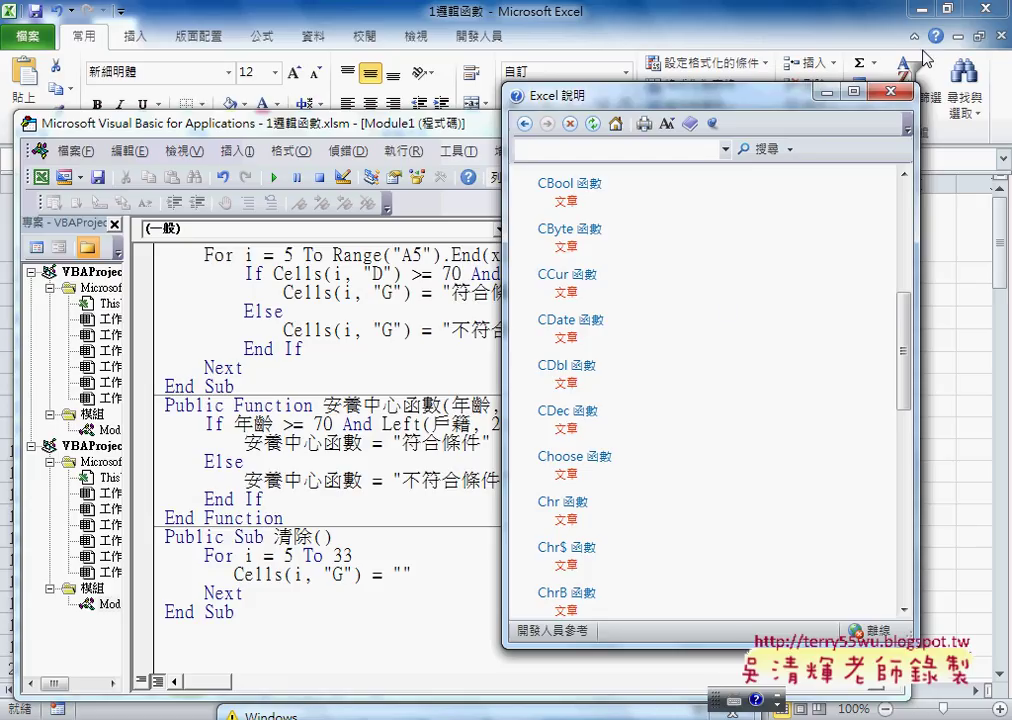
{"action": "left_click", "coordinate": [889, 91]}
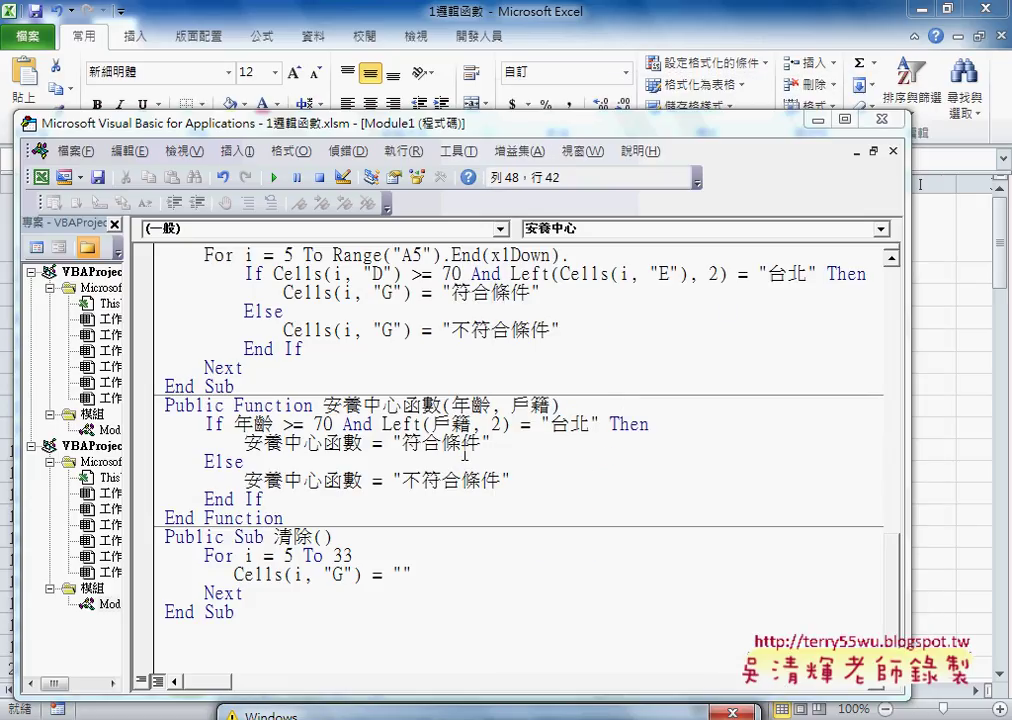
Run the code, dismiss the compile error, and briefly view the Left help page
{"action": "left_click", "coordinate": [405, 426]}
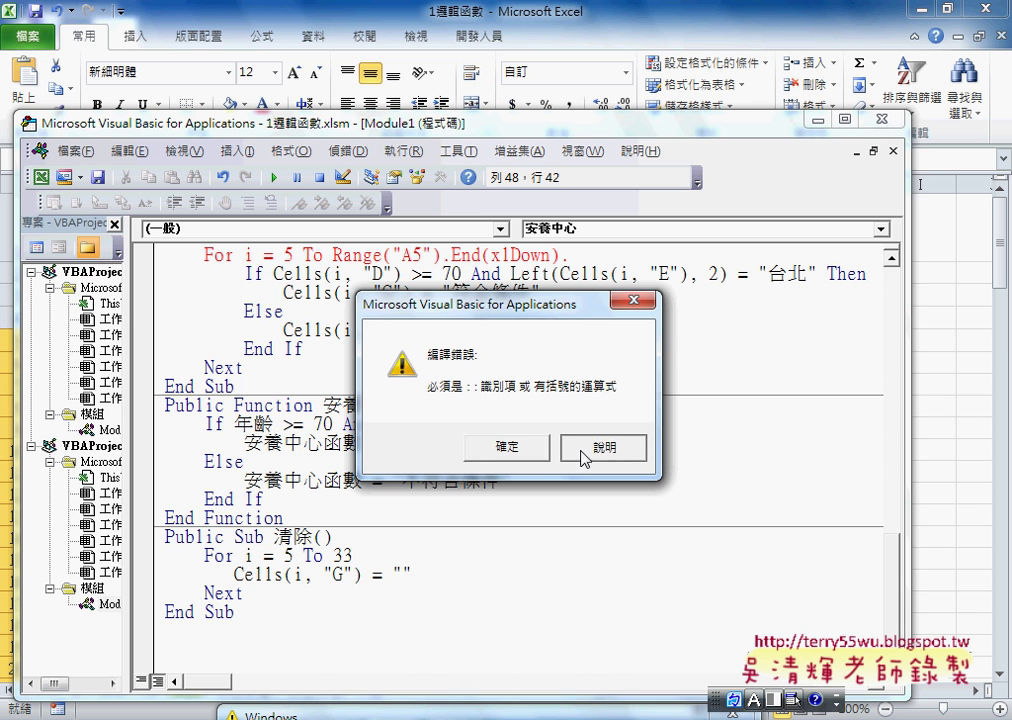
{"action": "left_click", "coordinate": [628, 301]}
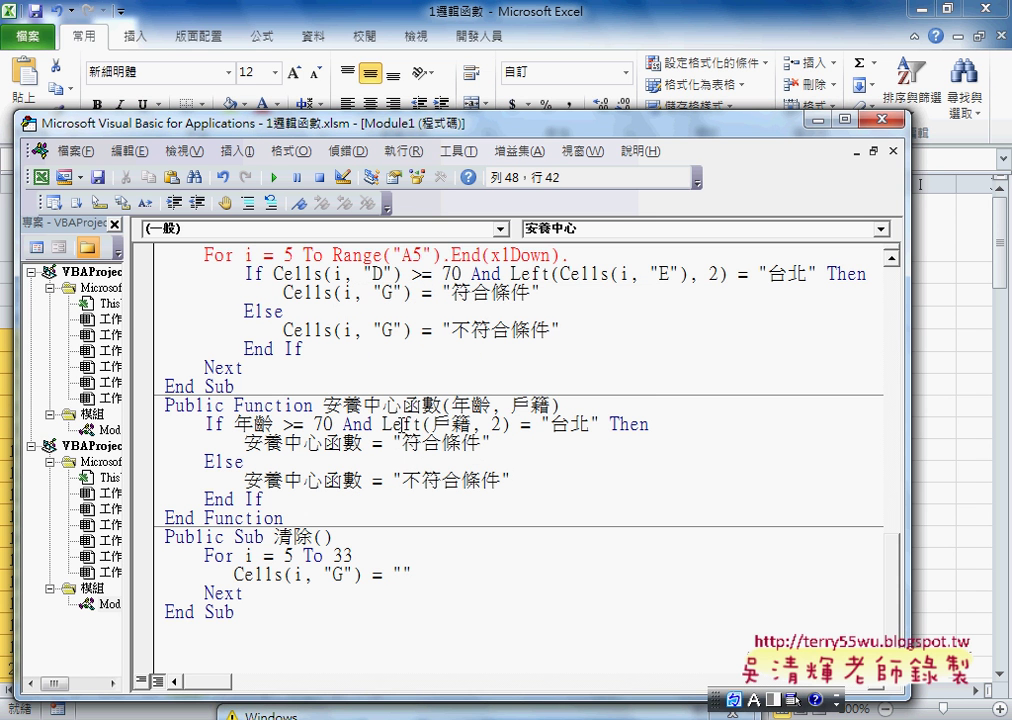
{"action": "left_click", "coordinate": [402, 426]}
{"action": "key", "text": "F1"}
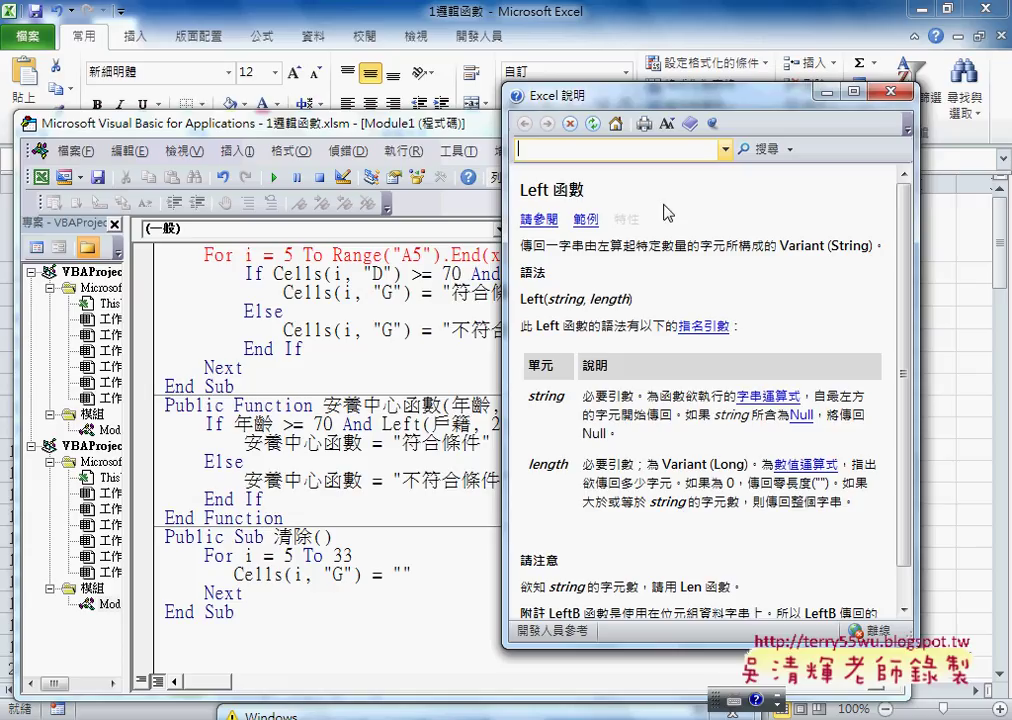
{"action": "key", "text": "alt+F4"}
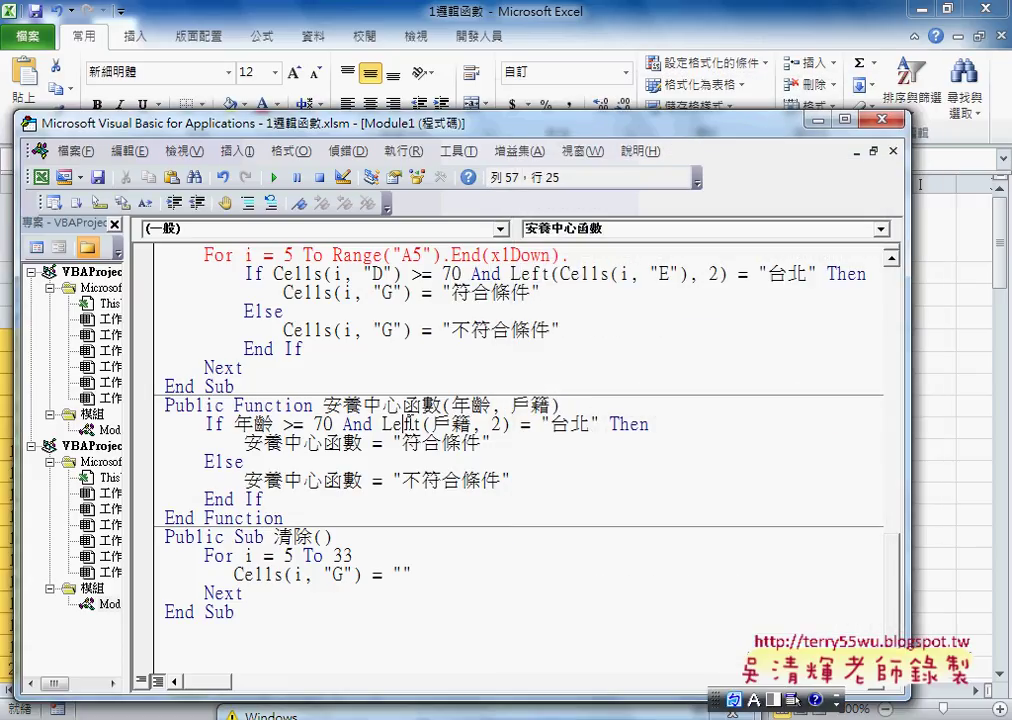
Restore the For loop bound to Range("A5").End(xlDown).Row
{"action": "left_click", "coordinate": [589, 258]}
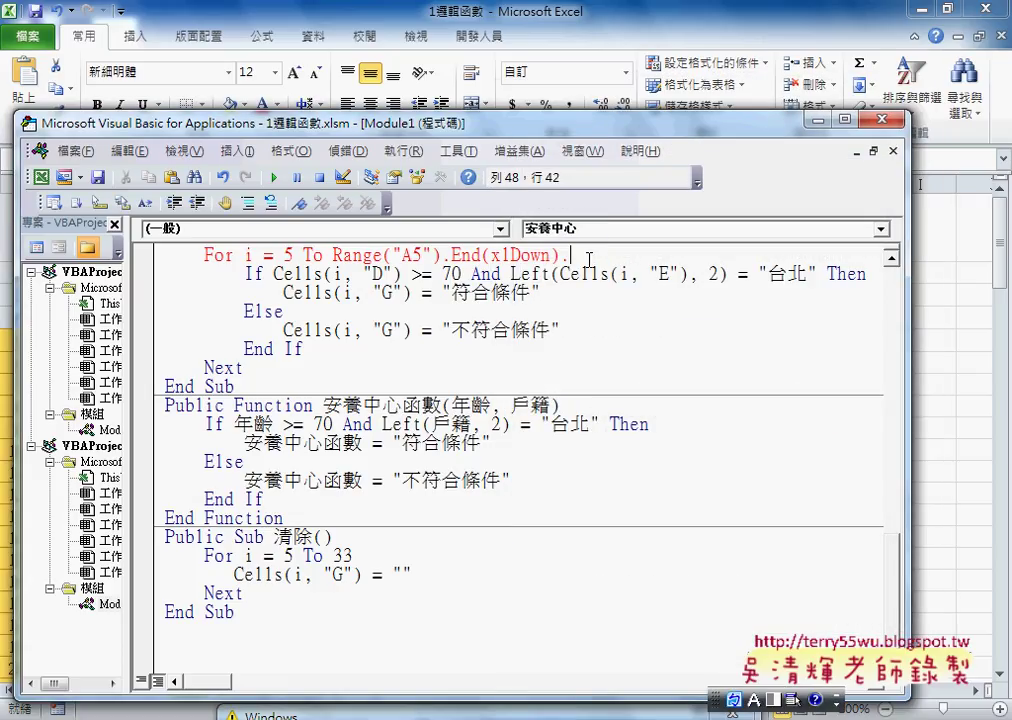
{"action": "key", "text": "BackSpace"}
{"action": "type", "text": "."}
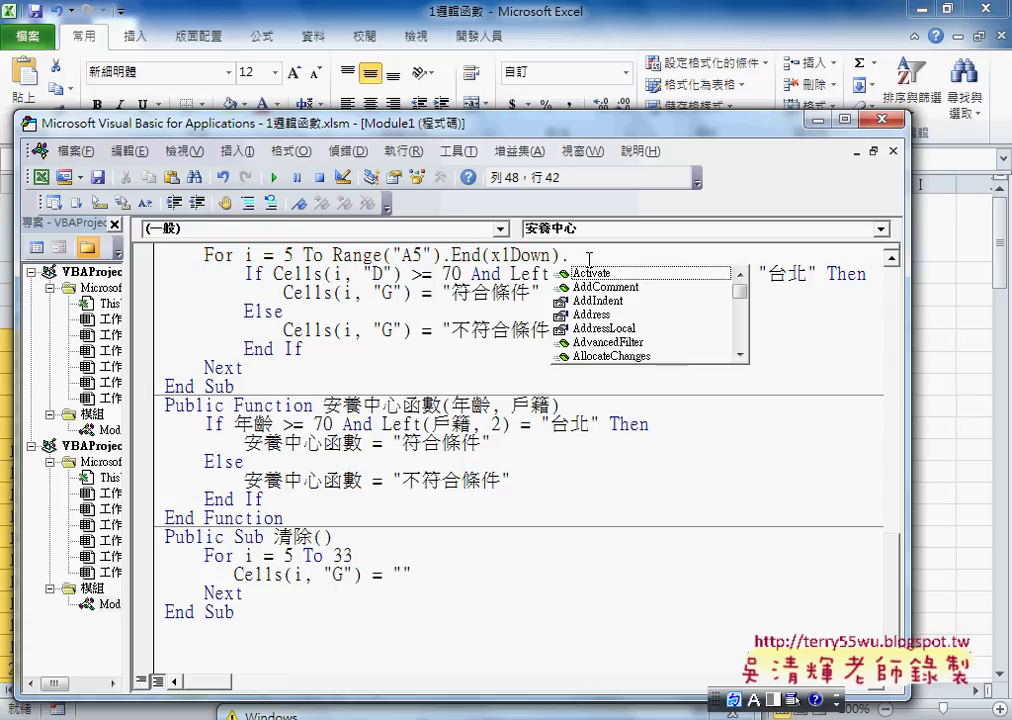
{"action": "type", "text": "row"}
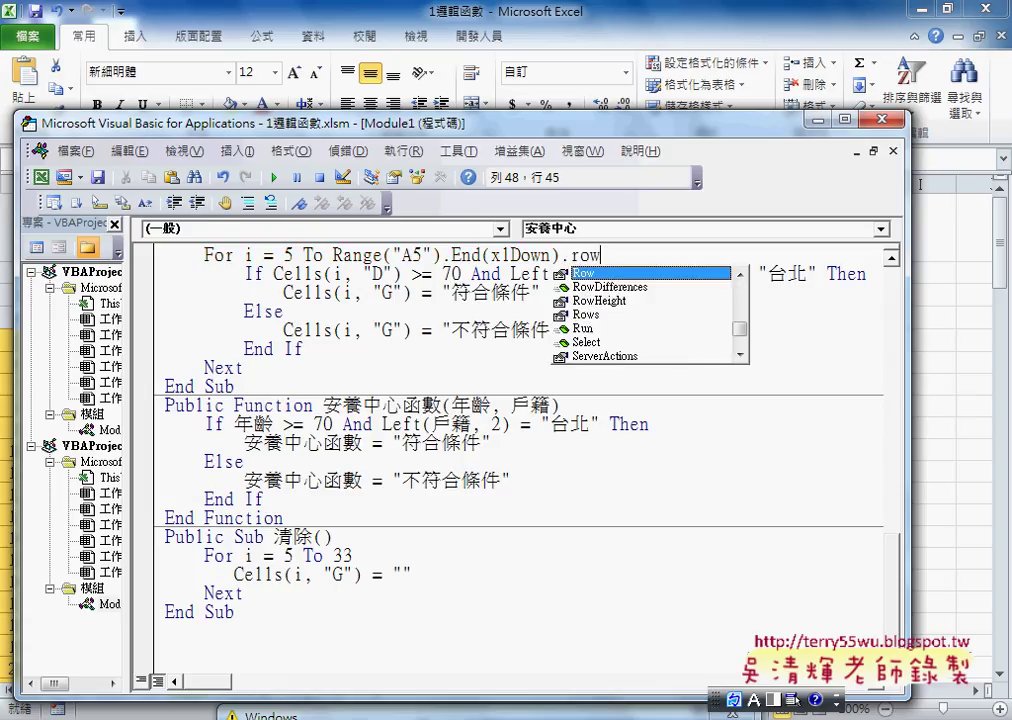
{"action": "left_click", "coordinate": [437, 442]}
{"action": "left_click", "coordinate": [404, 424]}
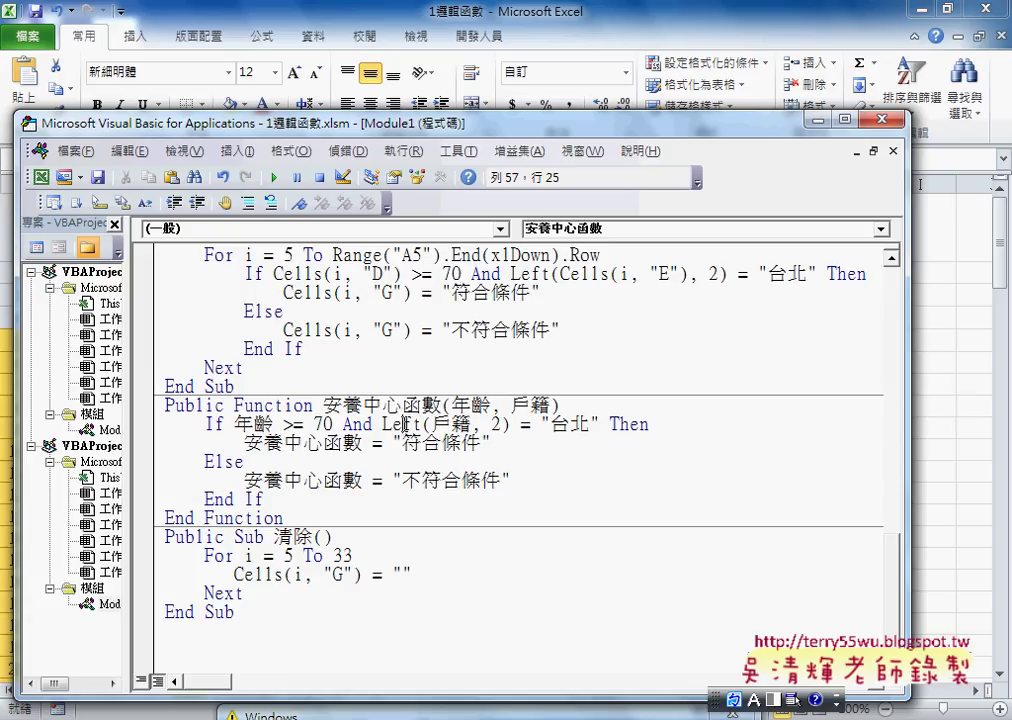
Look up Left help, jump to the related Mid function page, then close help
{"action": "key", "text": "F1"}
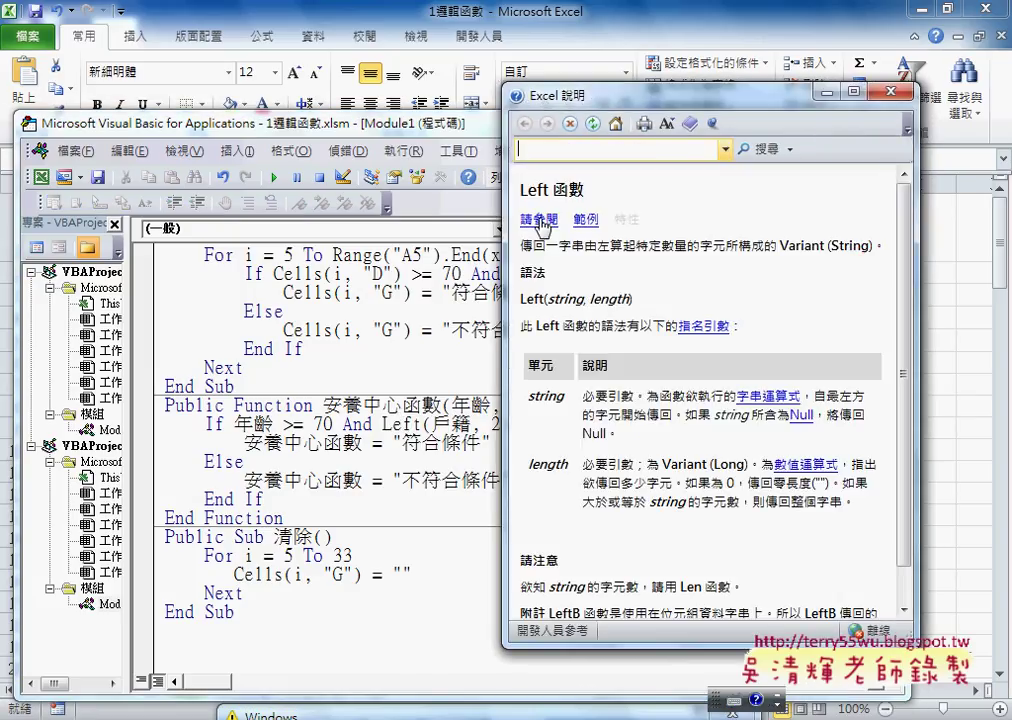
{"action": "left_click", "coordinate": [539, 220]}
{"action": "left_click", "coordinate": [572, 257]}
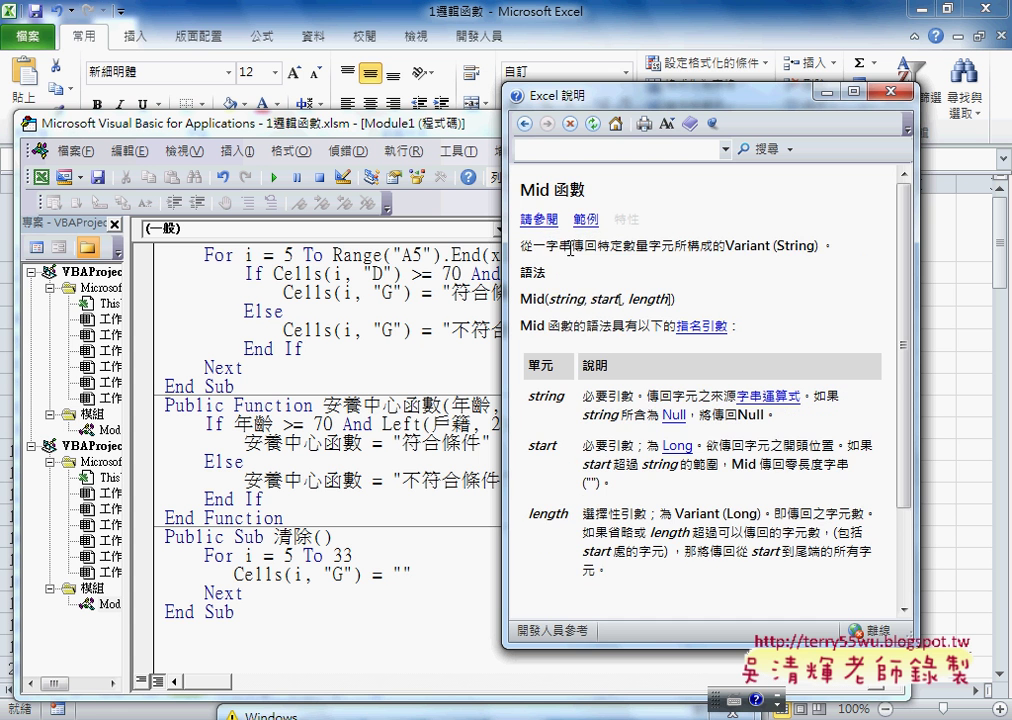
{"action": "left_click", "coordinate": [539, 220]}
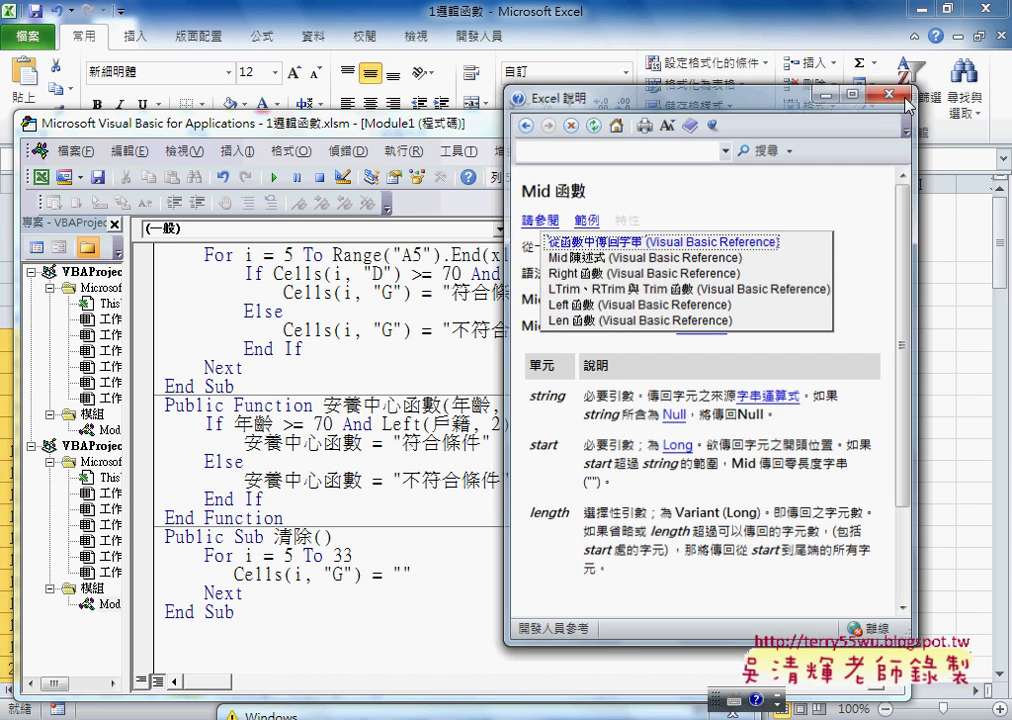
{"action": "left_click", "coordinate": [890, 91]}
{"action": "left_click_drag", "start_coordinate": [378, 118], "coordinate": [444, 81]}
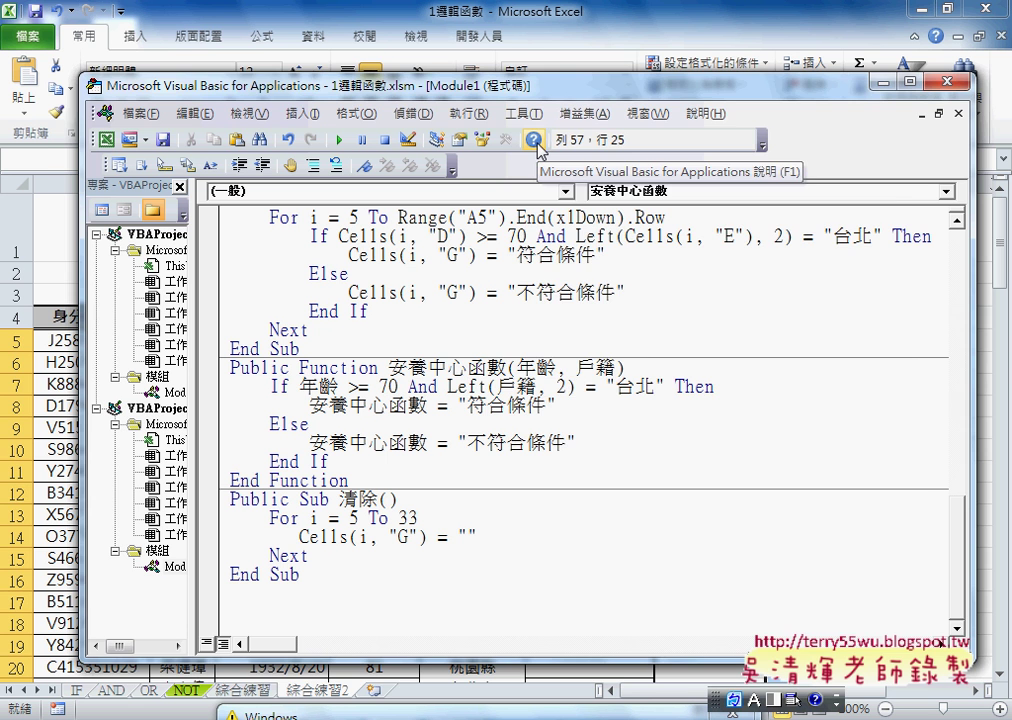
Reopen the Visual Basic 程式語言參考 help page, then return to the Module1 code
{"action": "left_click", "coordinate": [535, 142]}
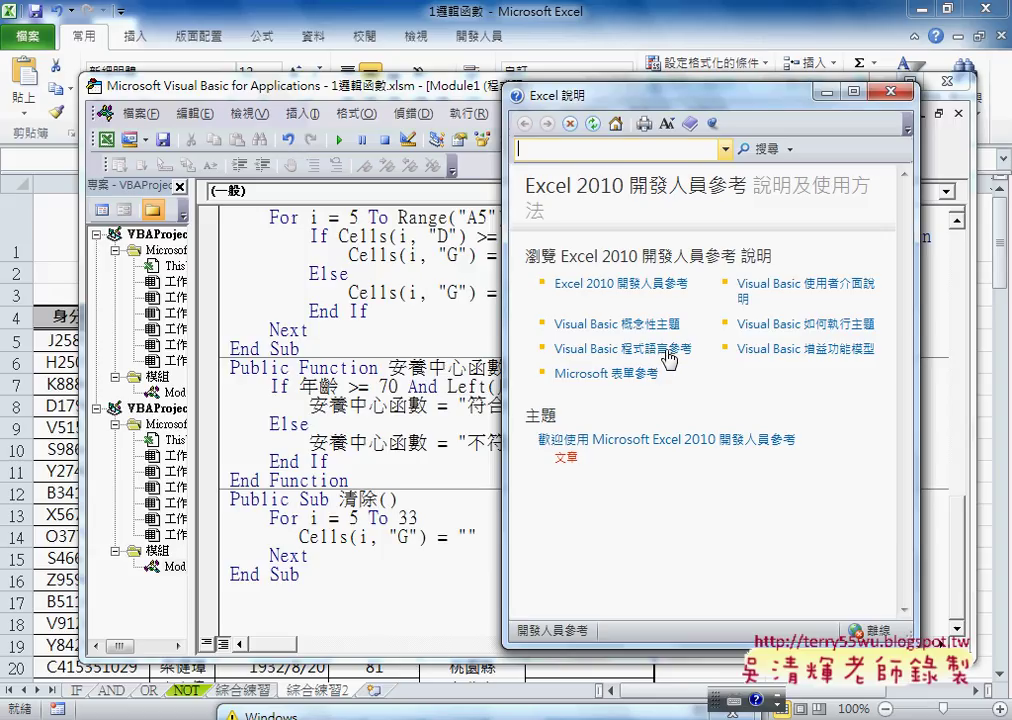
{"action": "left_click", "coordinate": [666, 357]}
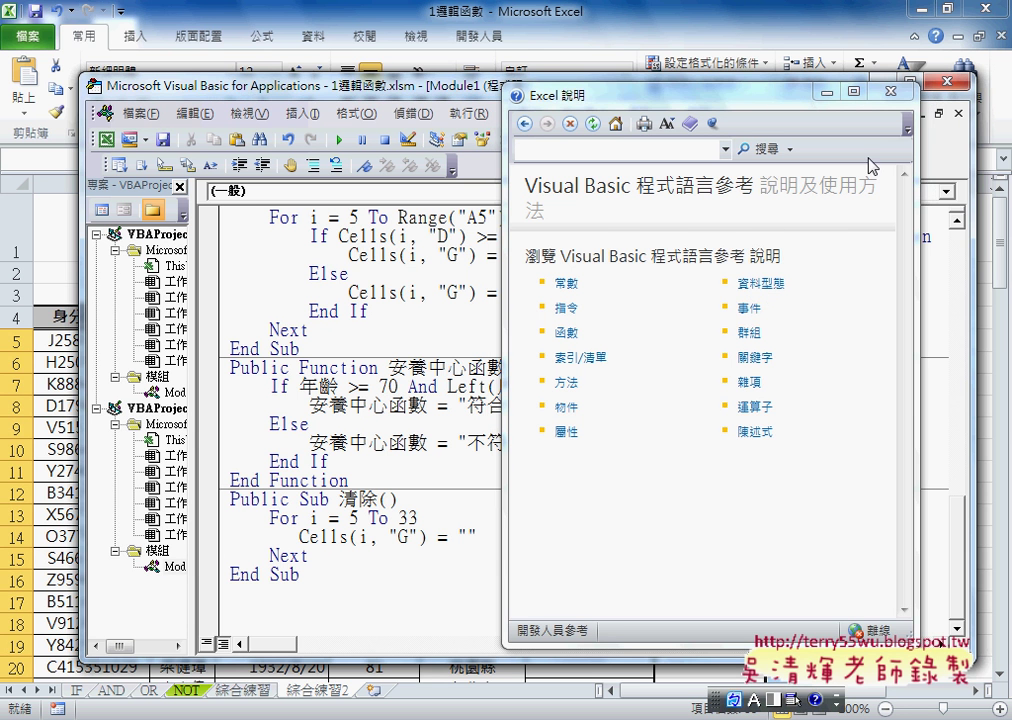
{"action": "left_click", "coordinate": [350, 462]}
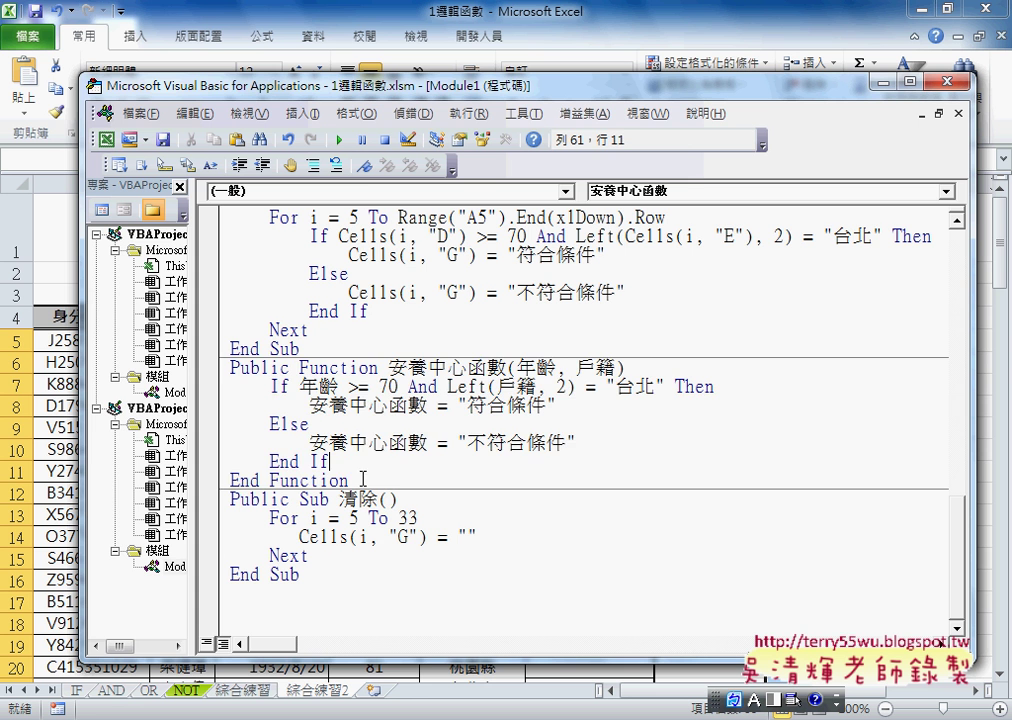
Select the 安養中心函數 code, then return to the worksheet and scroll column H to row 43
{"action": "left_click_drag", "start_coordinate": [364, 480], "coordinate": [225, 365]}
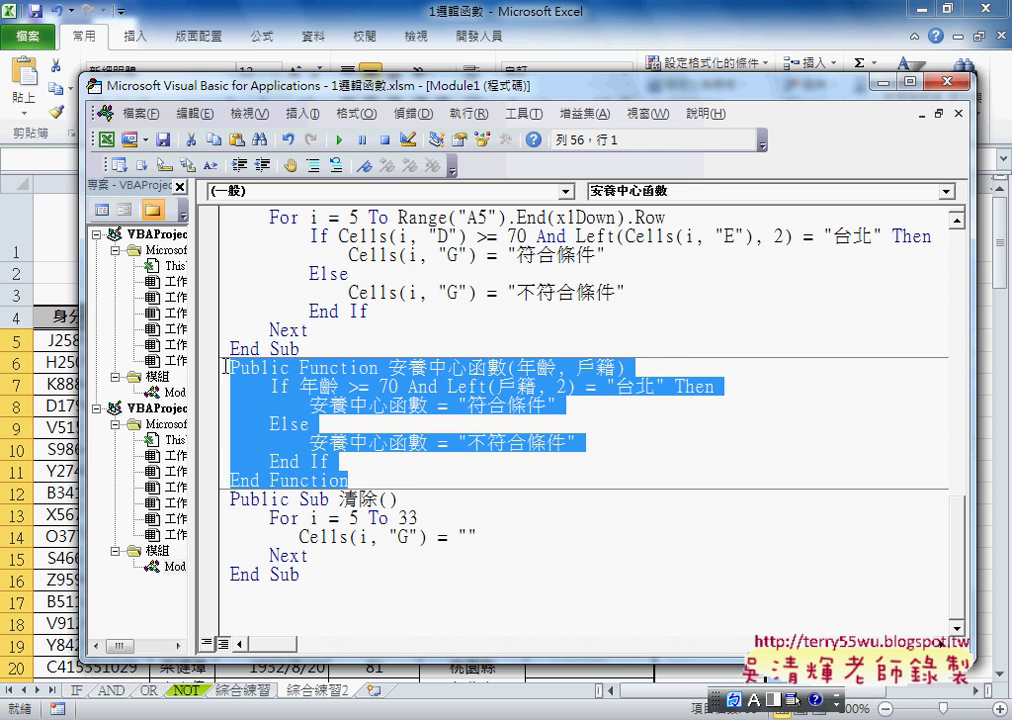
{"action": "left_click", "coordinate": [497, 17]}
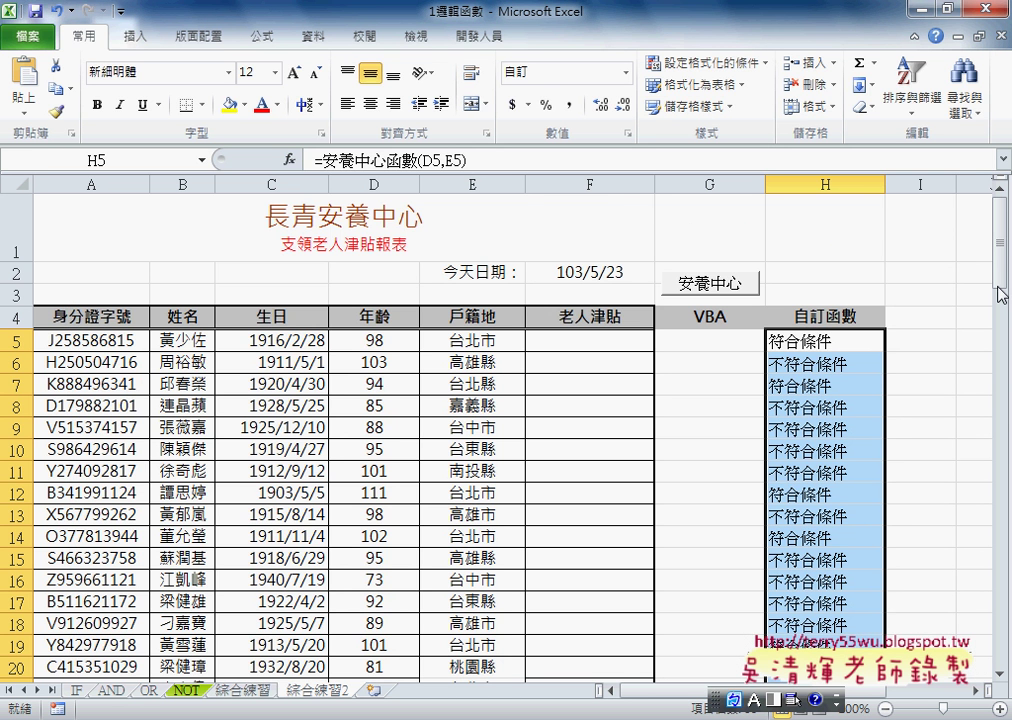
{"action": "left_click_drag", "start_coordinate": [1001, 293], "coordinate": [1005, 380]}
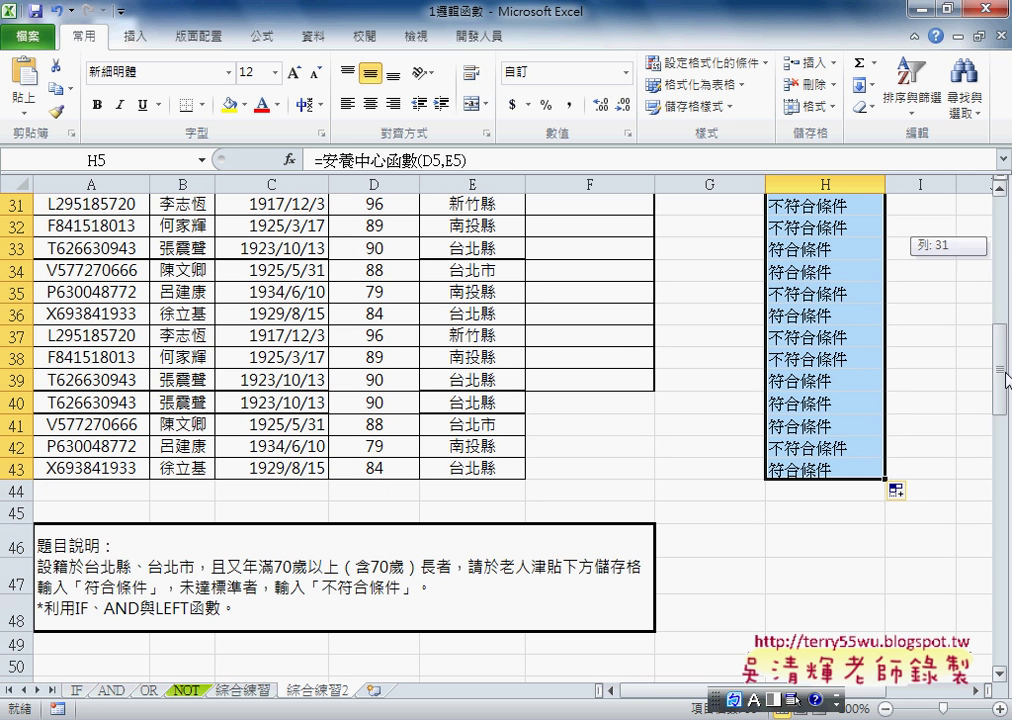